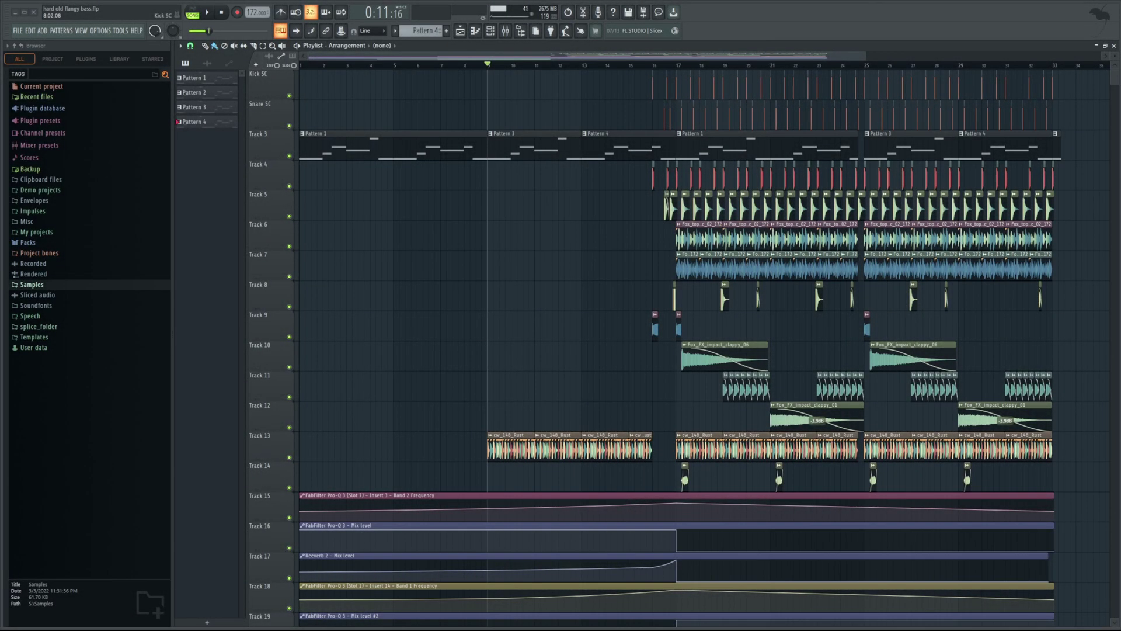
# Scroll the playlist right toward bar 9 of the arrangement
pyautogui.hscroll(3, 543, 65)
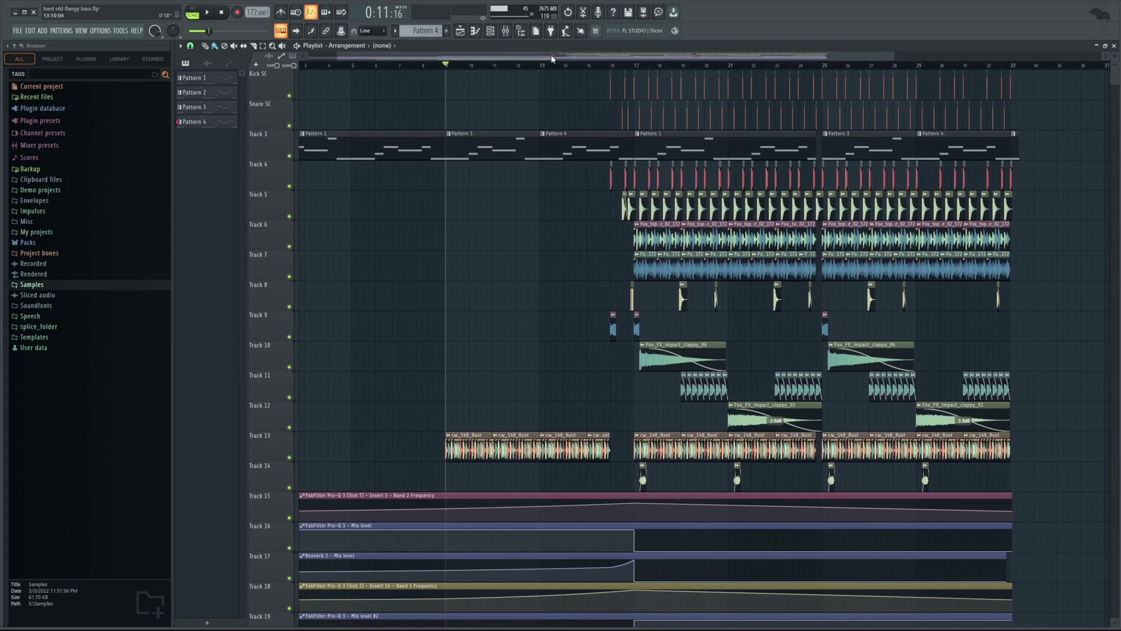
pyautogui.hscroll(3, 552, 59)
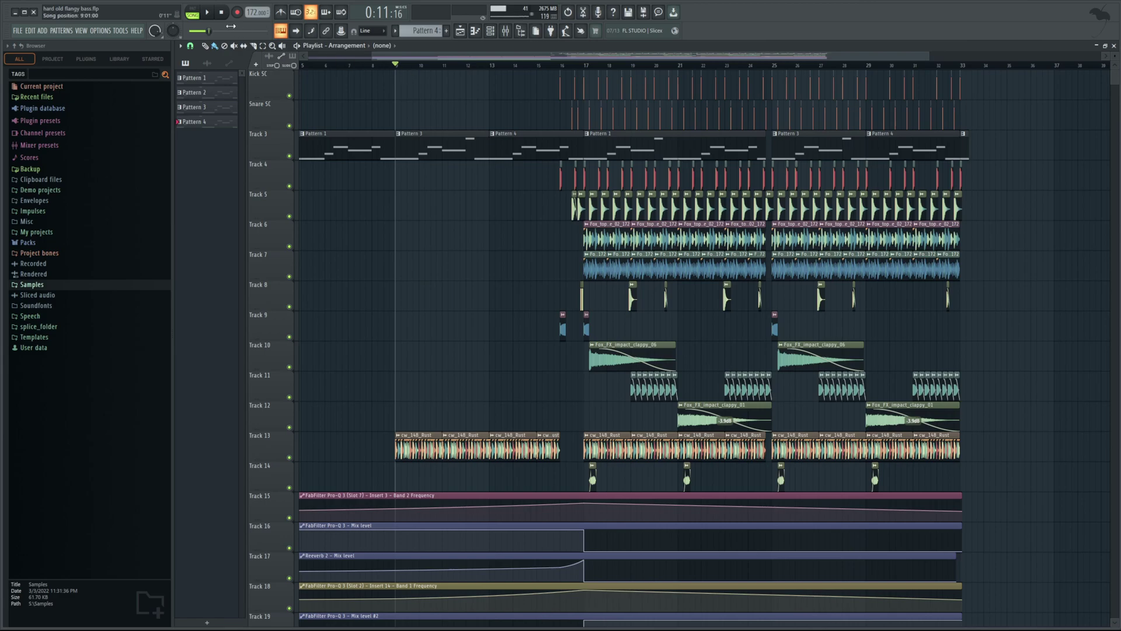
pyautogui.click(211, 12)
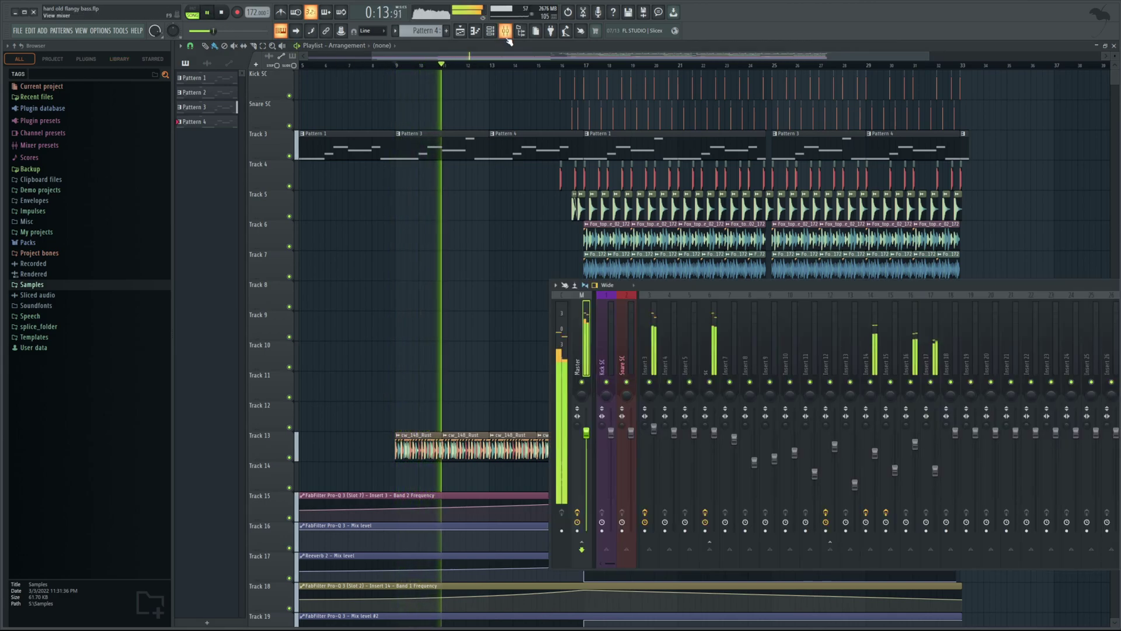
pyautogui.press('F9')
pyautogui.moveTo(715, 289); pyautogui.dragTo(517, 336)
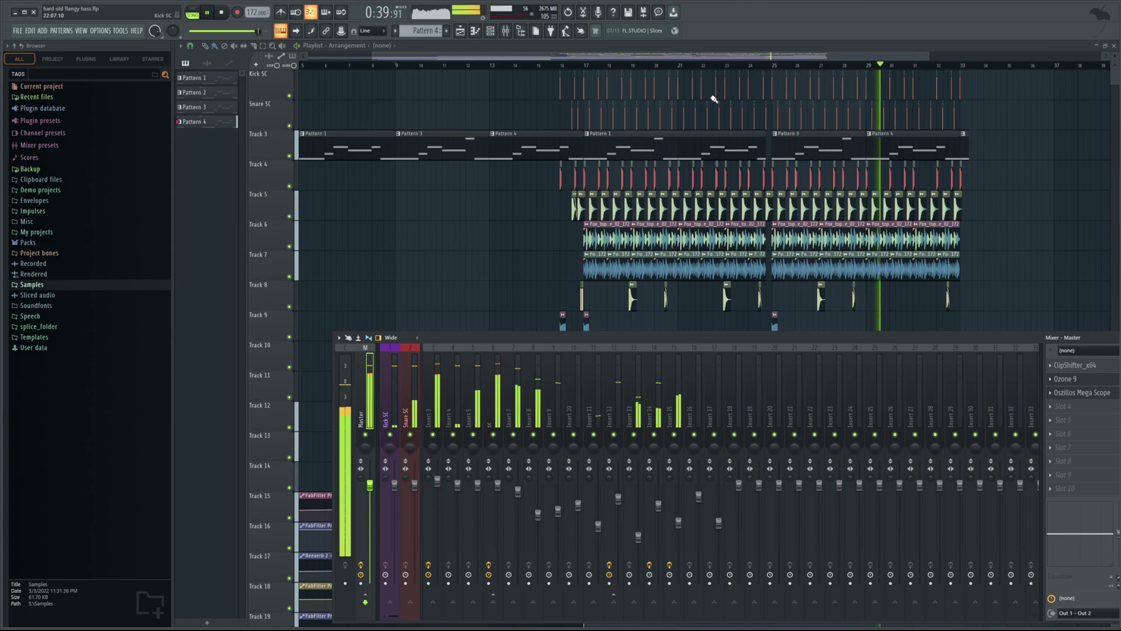
pyautogui.press('F9')
pyautogui.hscroll(4, 735, 61)
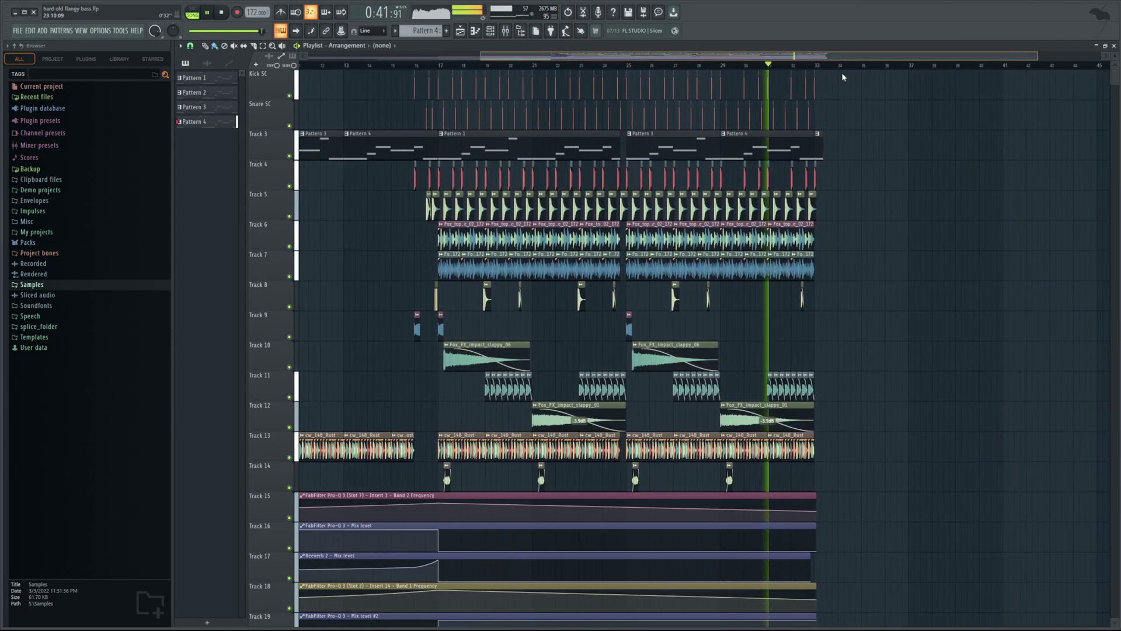
# Stop playback and scroll the playlist back to the left
pyautogui.click(222, 13)
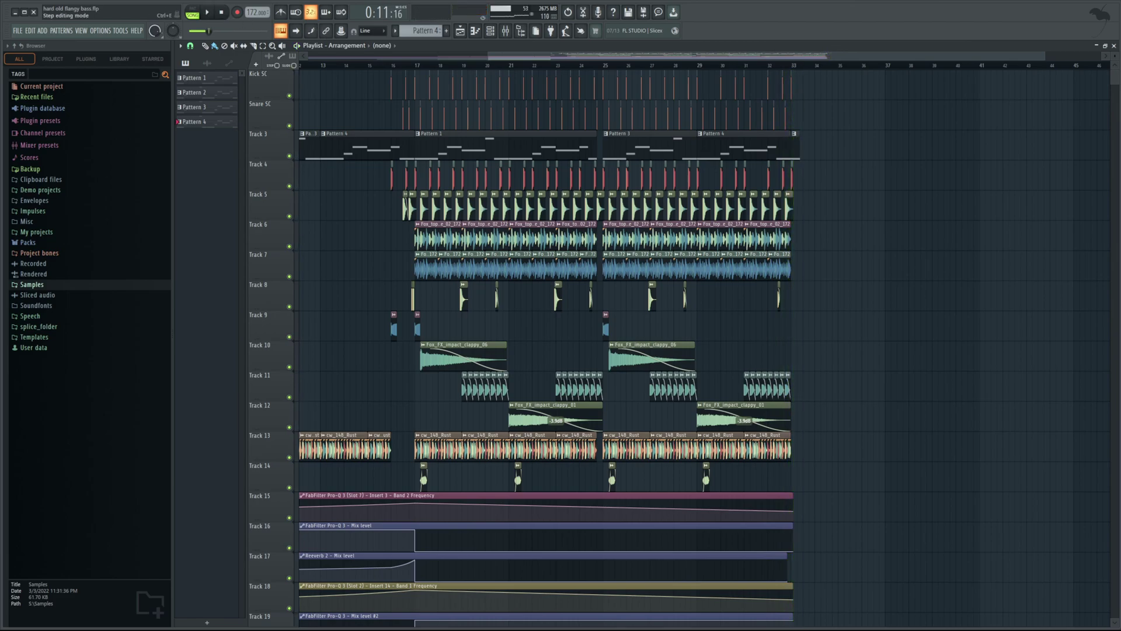
pyautogui.hscroll(-4, 481, 62)
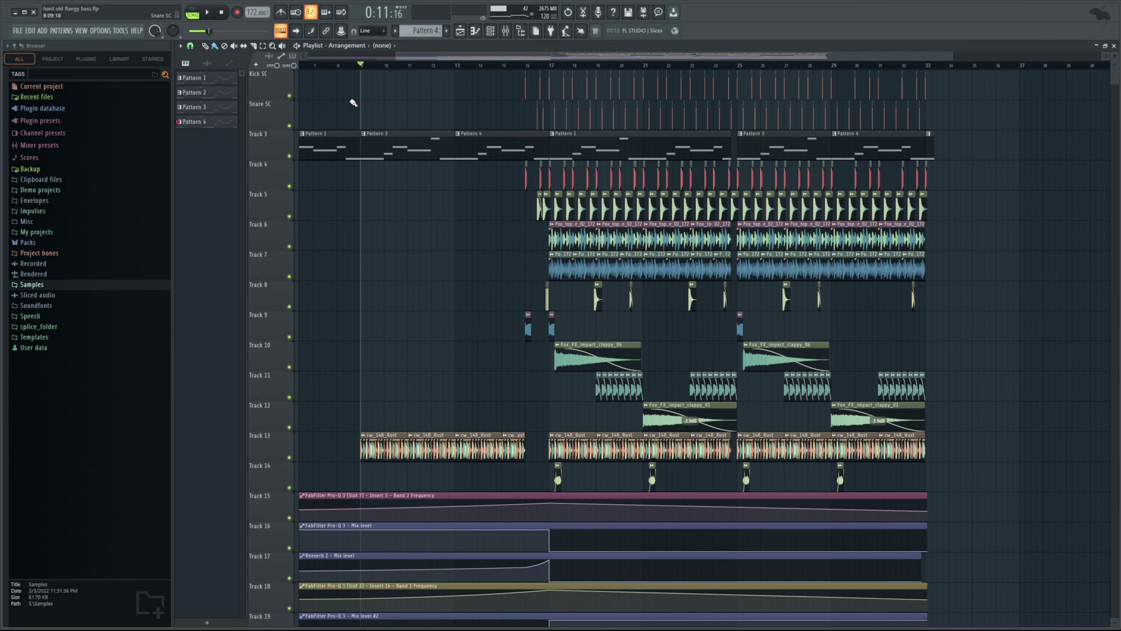
pyautogui.hscroll(-2, 432, 62)
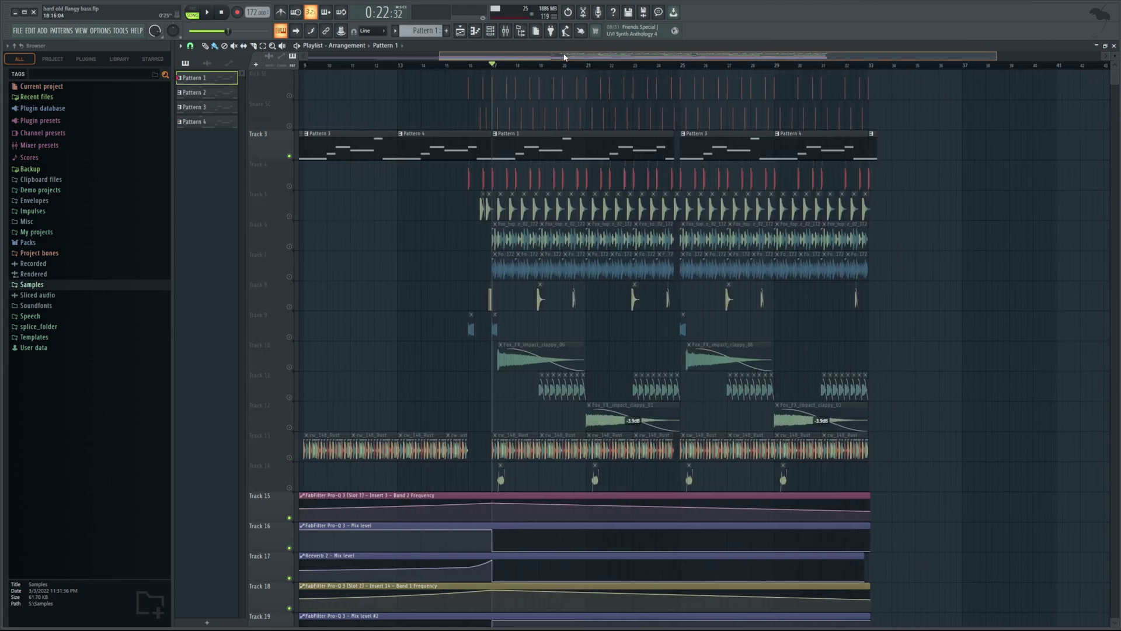
# Show and hide the mixer during playback, stop at bar 17, then bring the mixer up
pyautogui.press('F9')
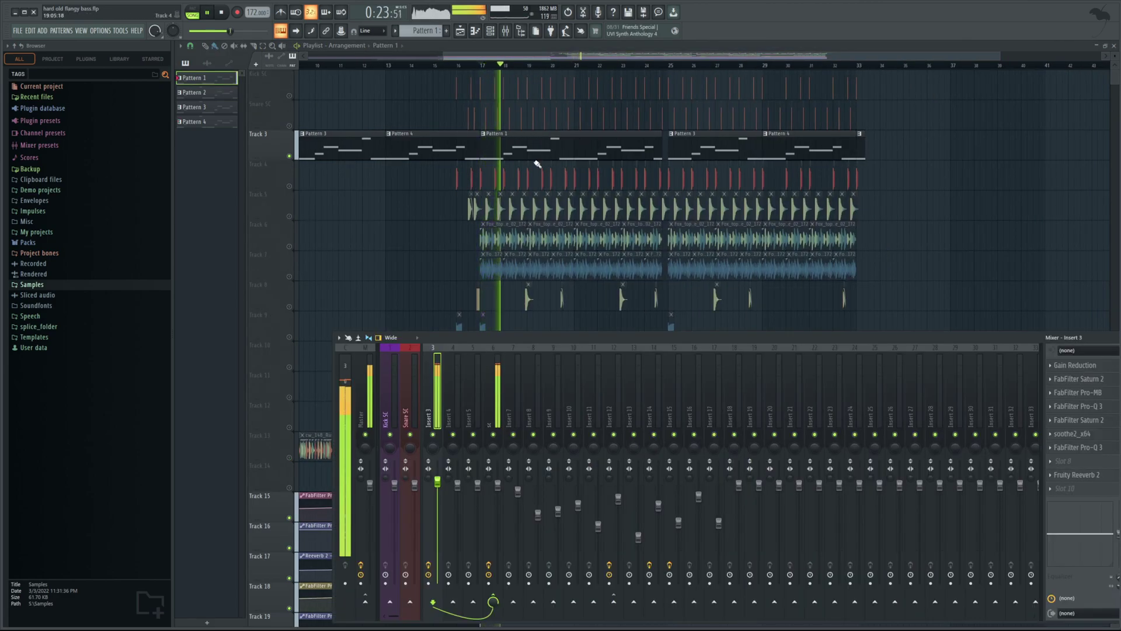
pyautogui.press('F9')
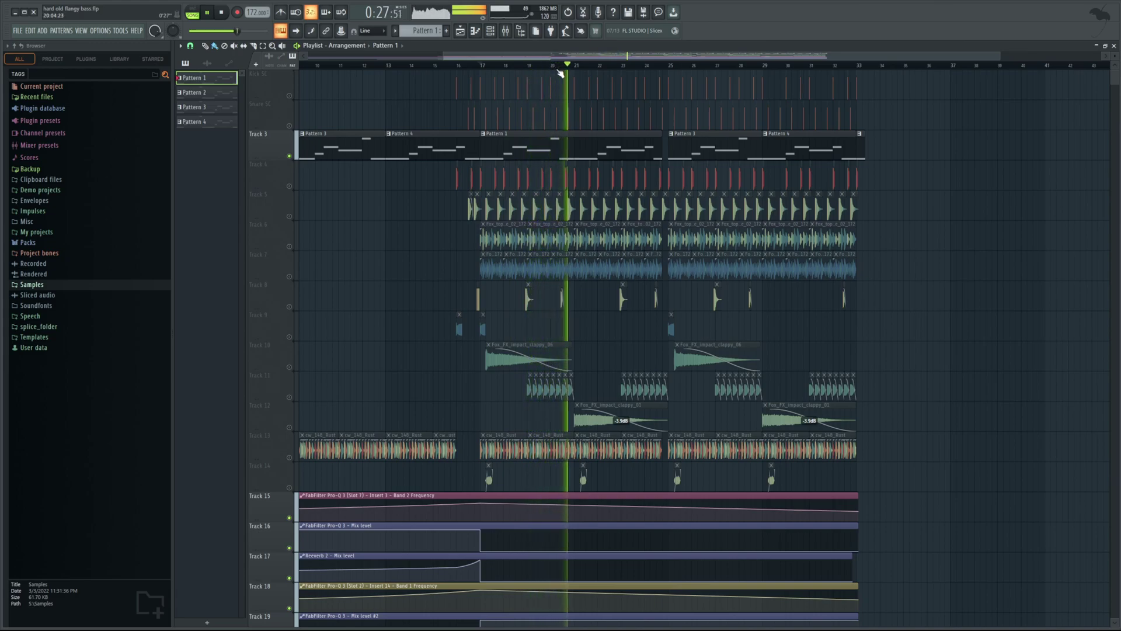
pyautogui.press('space')
pyautogui.click(505, 31)
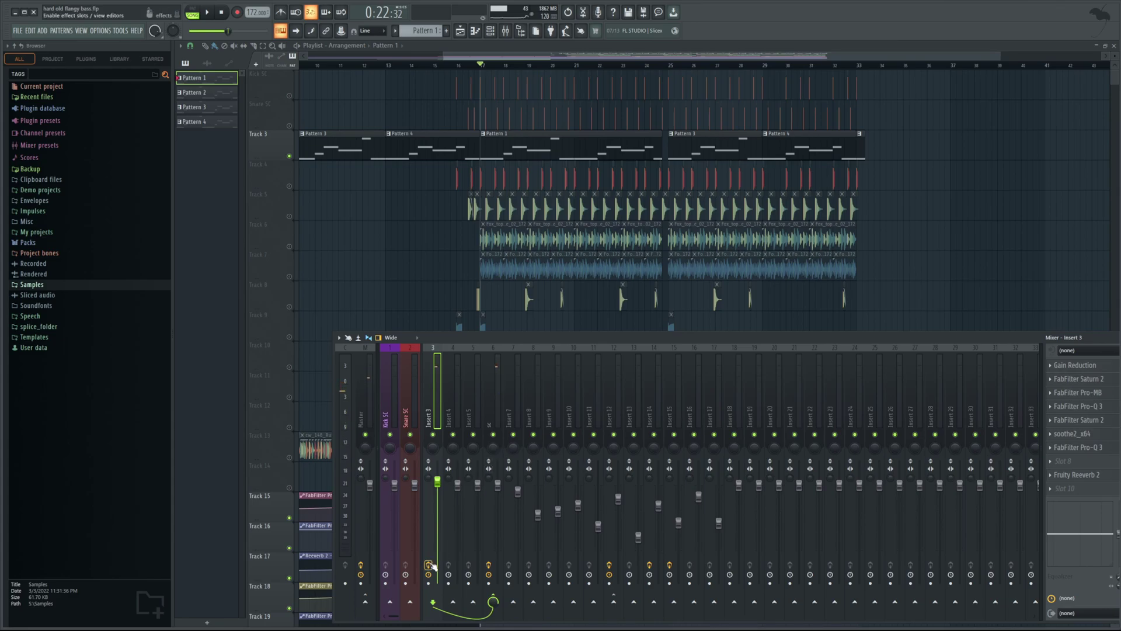
# Open the Vital bass synth from the Channel rack and flip between its Effects and Voice pages
pyautogui.click(490, 31)
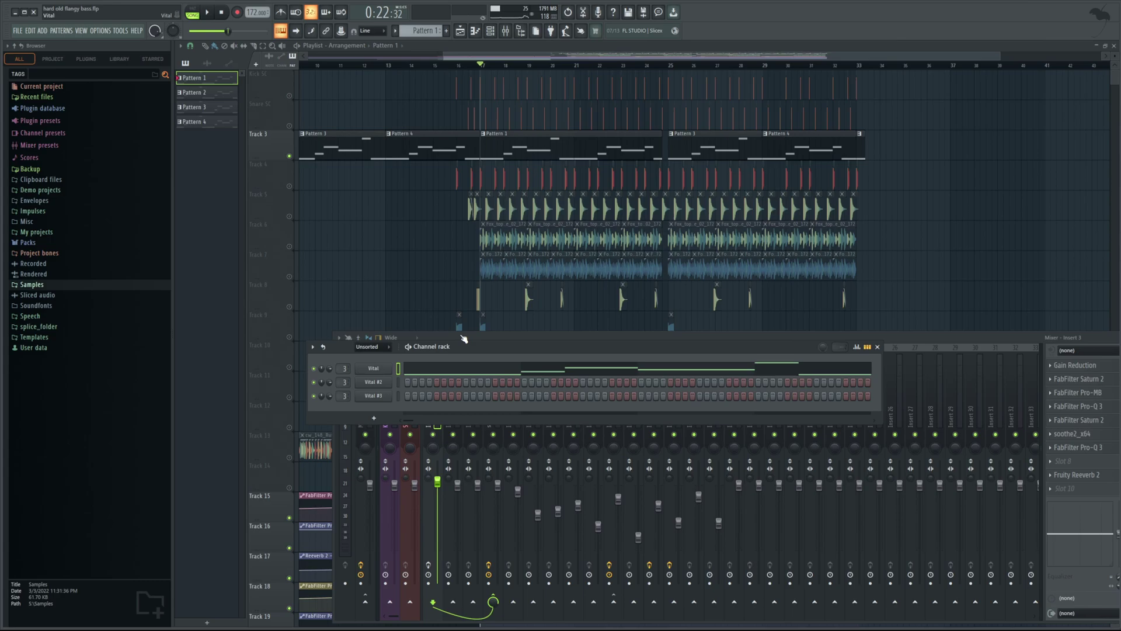
pyautogui.click(507, 322)
pyautogui.click(414, 212)
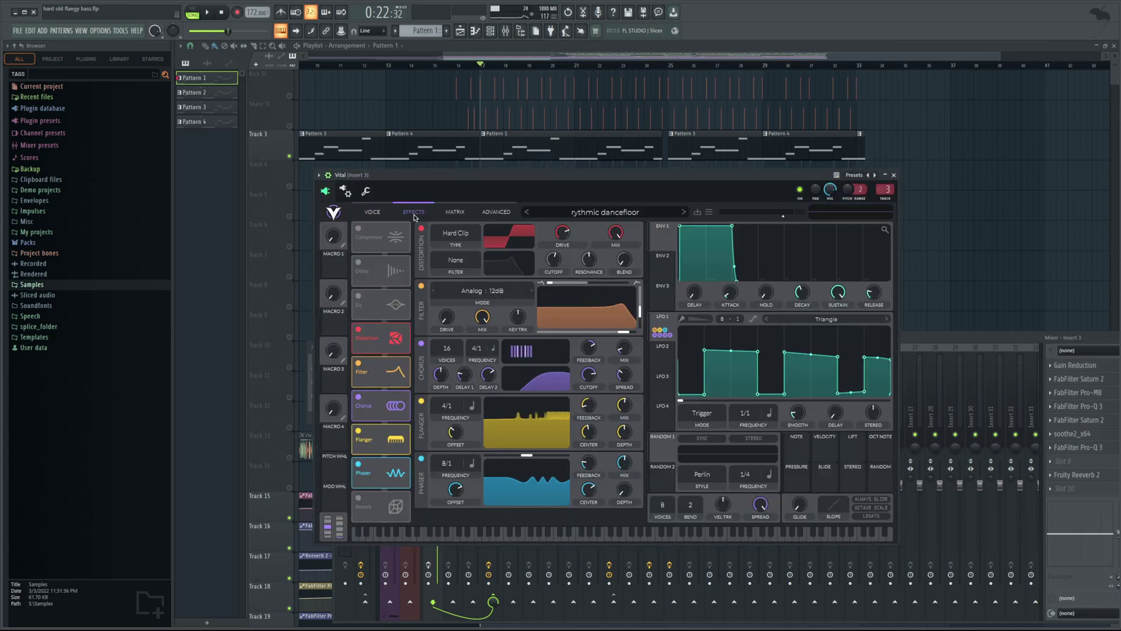
pyautogui.click(377, 212)
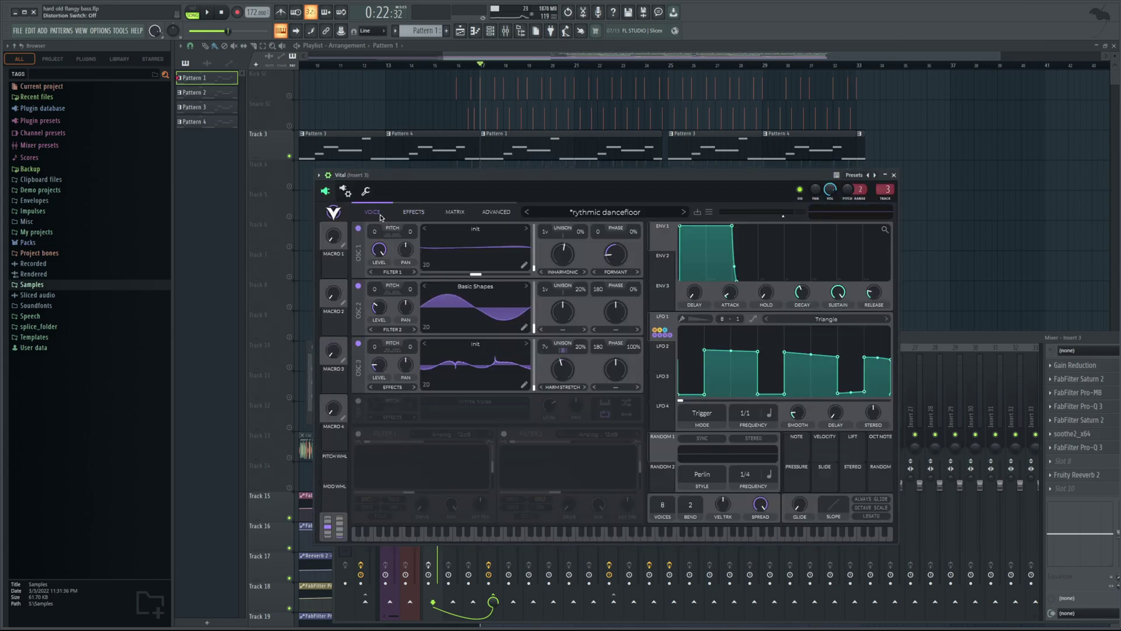
pyautogui.moveTo(450, 179); pyautogui.dragTo(646, 253)
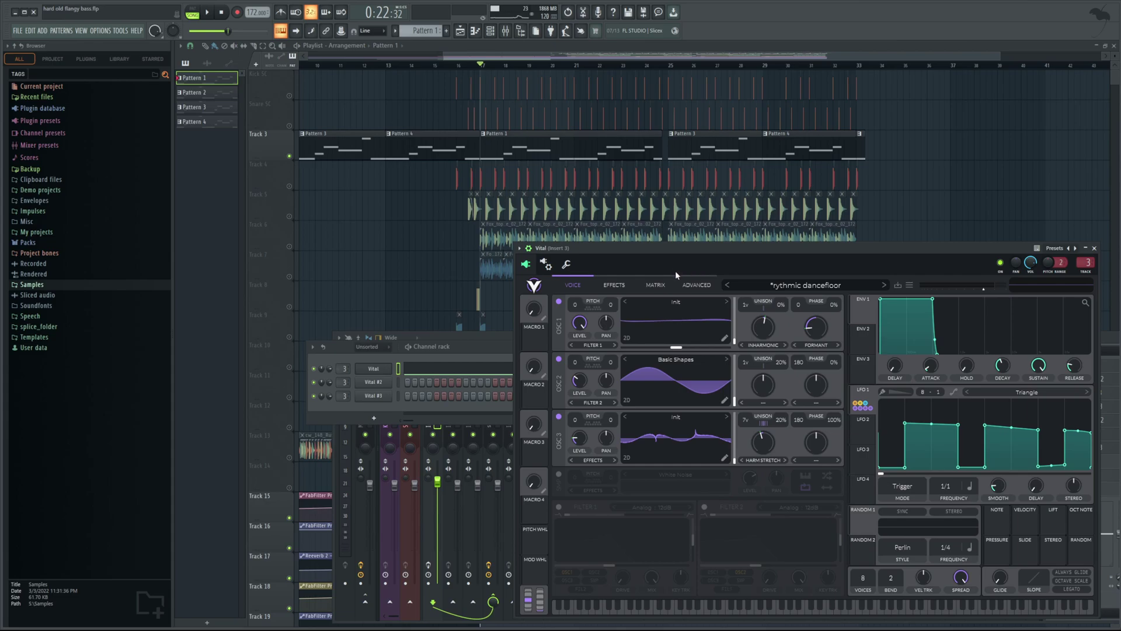
pyautogui.click(616, 285)
pyautogui.click(573, 285)
# Bring the playlist forward, then play and stop the soloed bass from bar 17
pyautogui.click(539, 57)
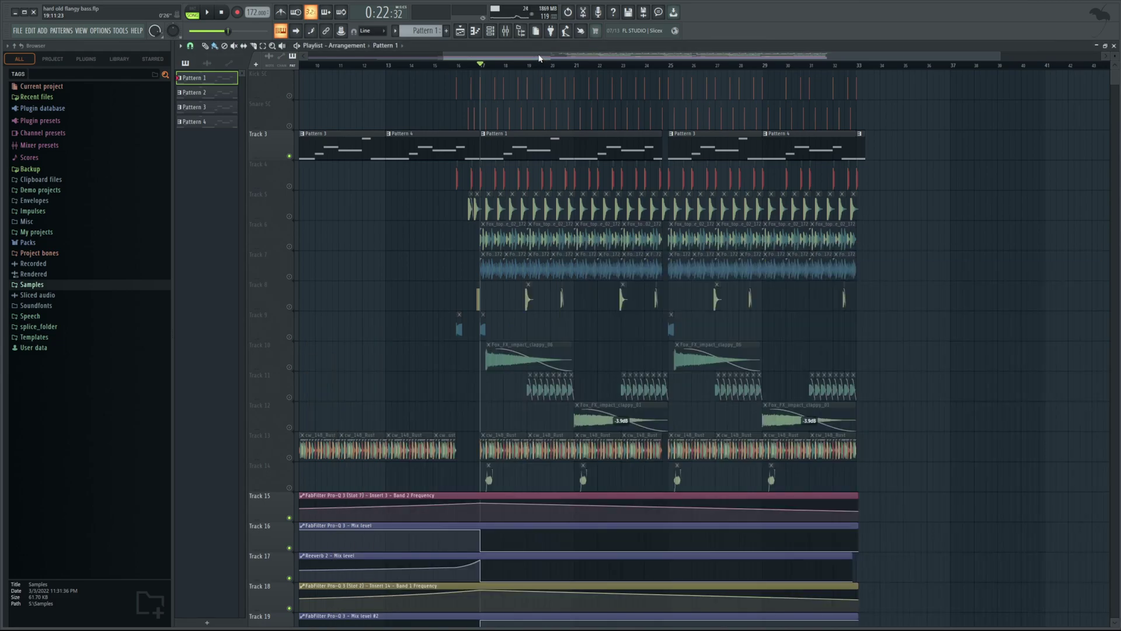
pyautogui.press('space')
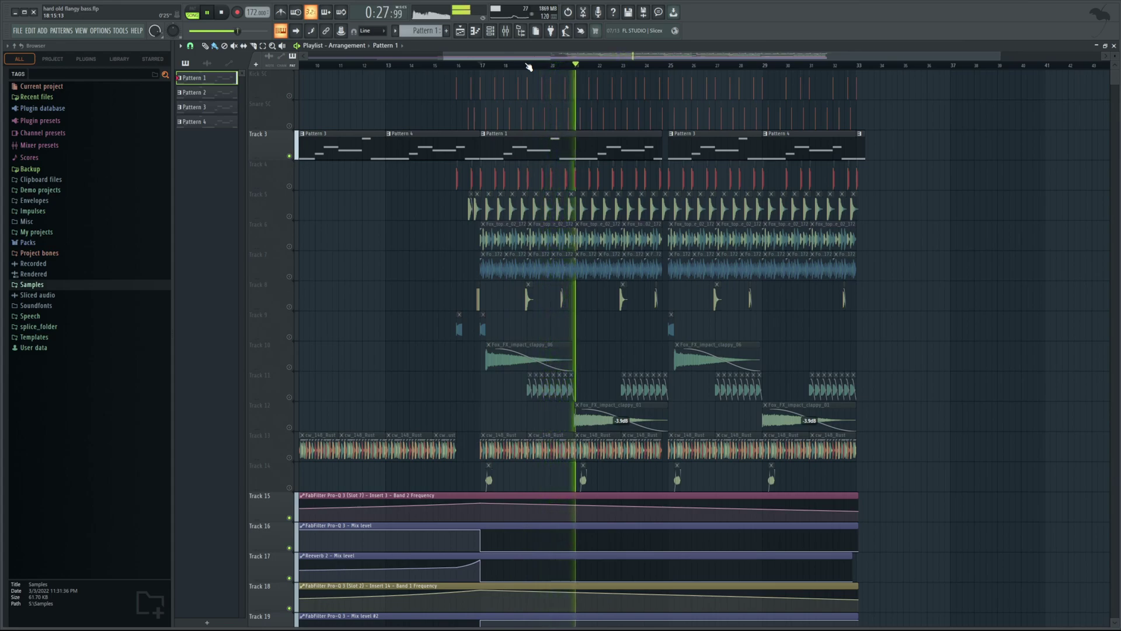
pyautogui.press('space')
# Open Vital from the Channel rack, audition the song, then show its notes in the piano roll
pyautogui.click(490, 30)
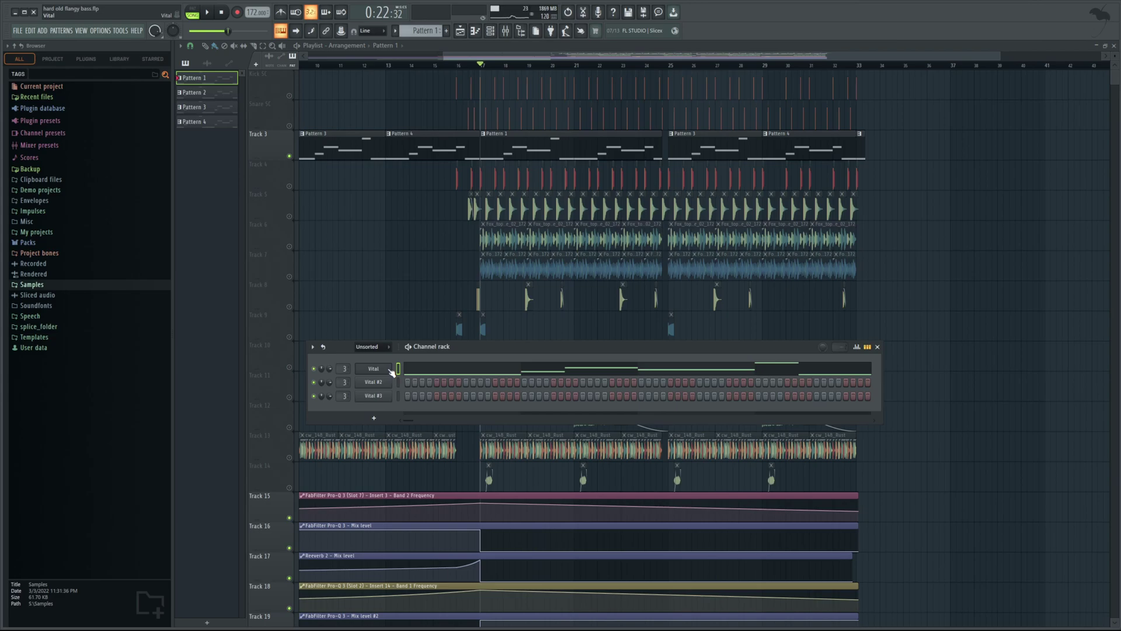
pyautogui.click(432, 365)
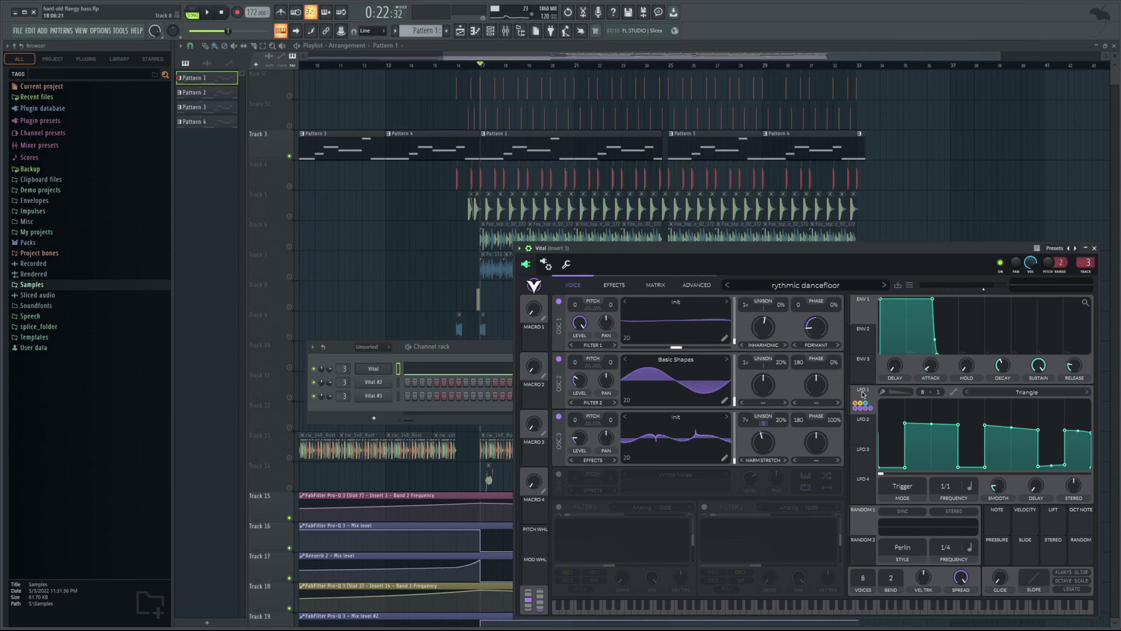
pyautogui.moveTo(826, 248); pyautogui.dragTo(782, 222)
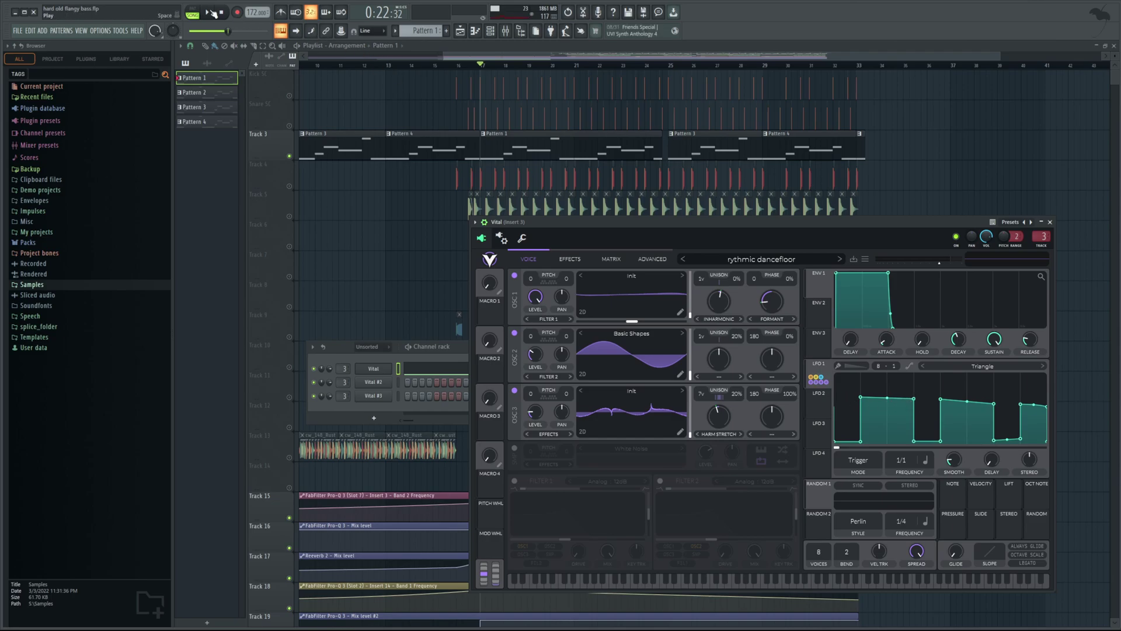
pyautogui.press('space')
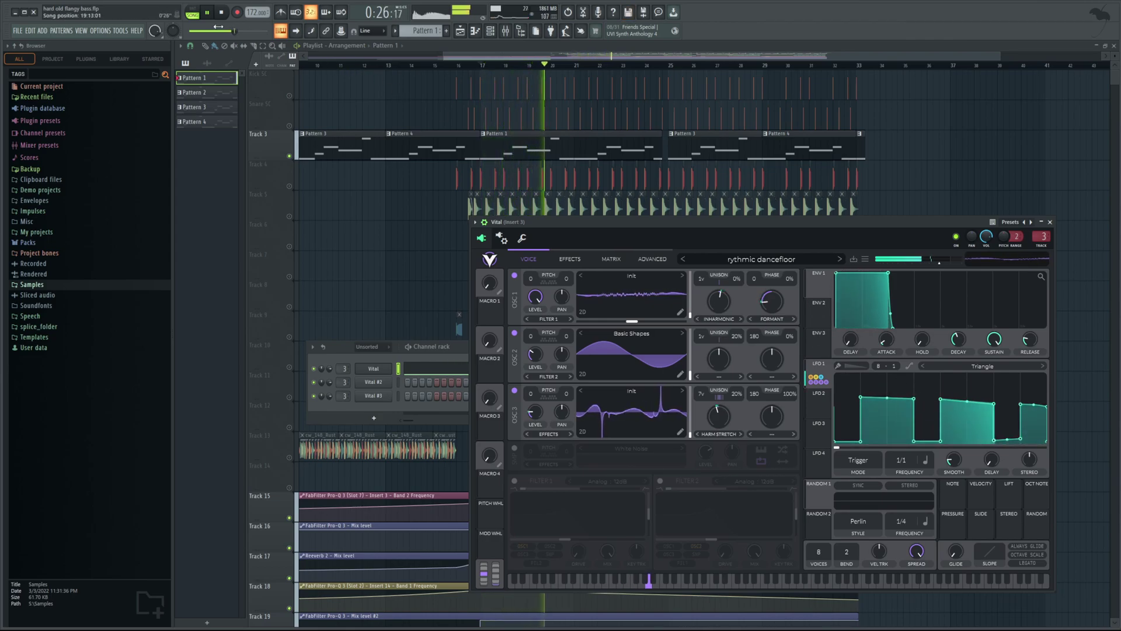
pyautogui.press('space')
pyautogui.press('F7')
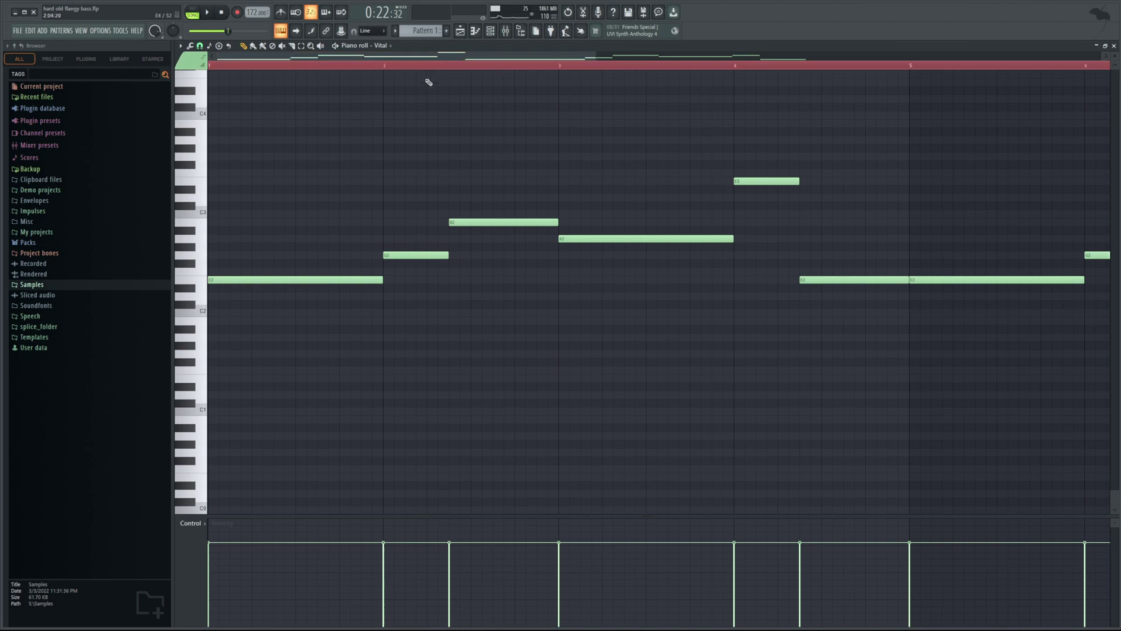
# Play and stop the bass pattern, then reopen Vital from the Channel rack
pyautogui.scroll(1, 305, 265)
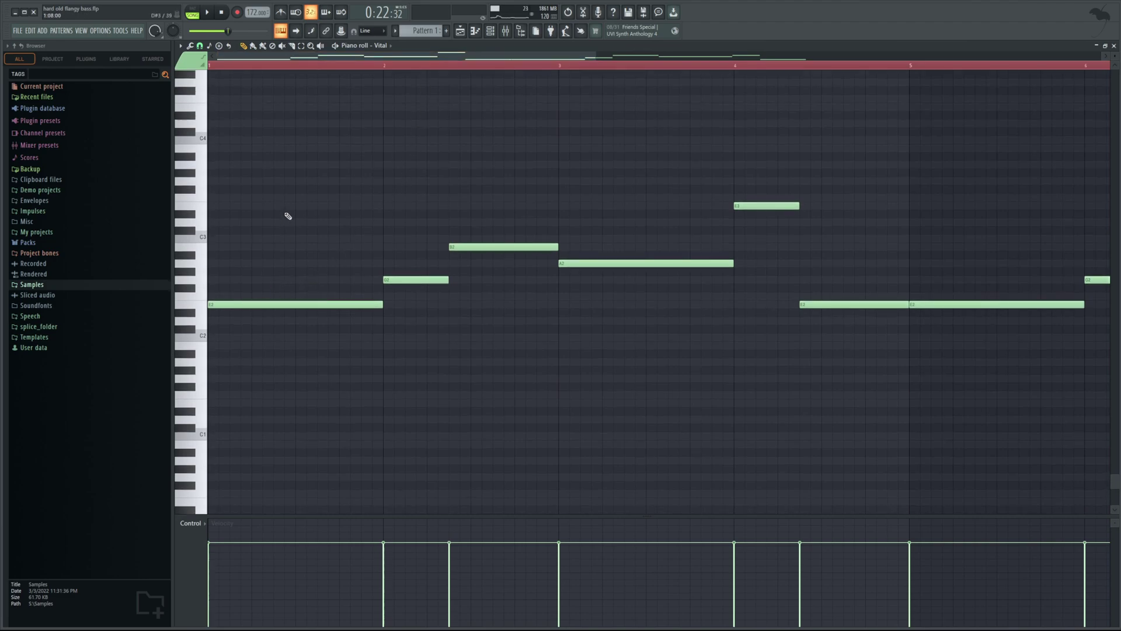
pyautogui.click(207, 12)
pyautogui.click(222, 13)
pyautogui.click(490, 31)
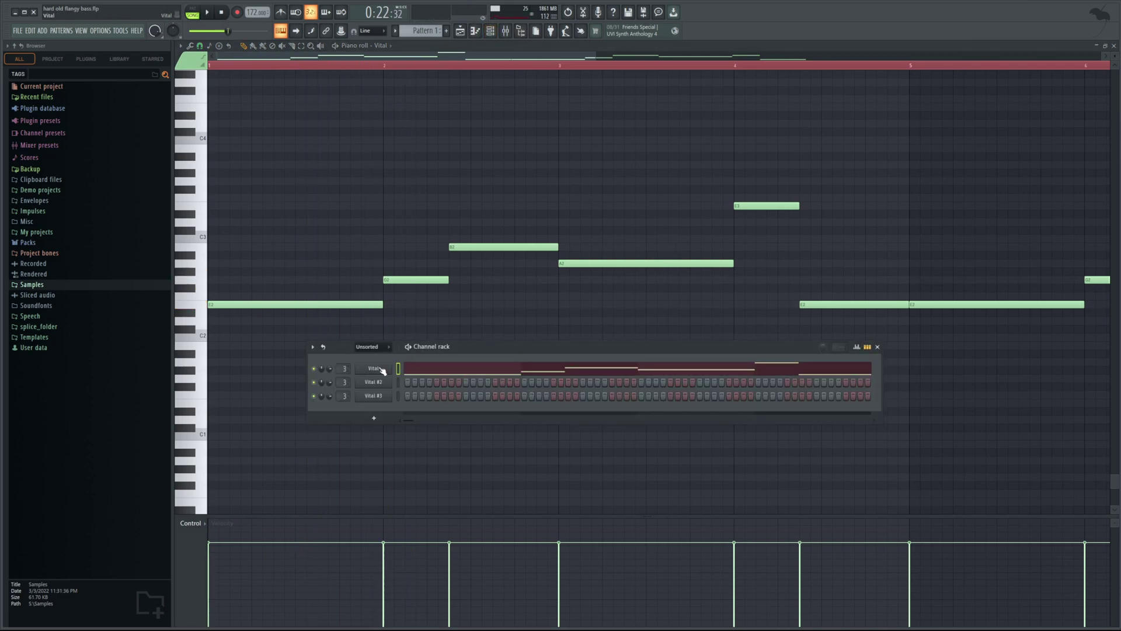
pyautogui.click(381, 369)
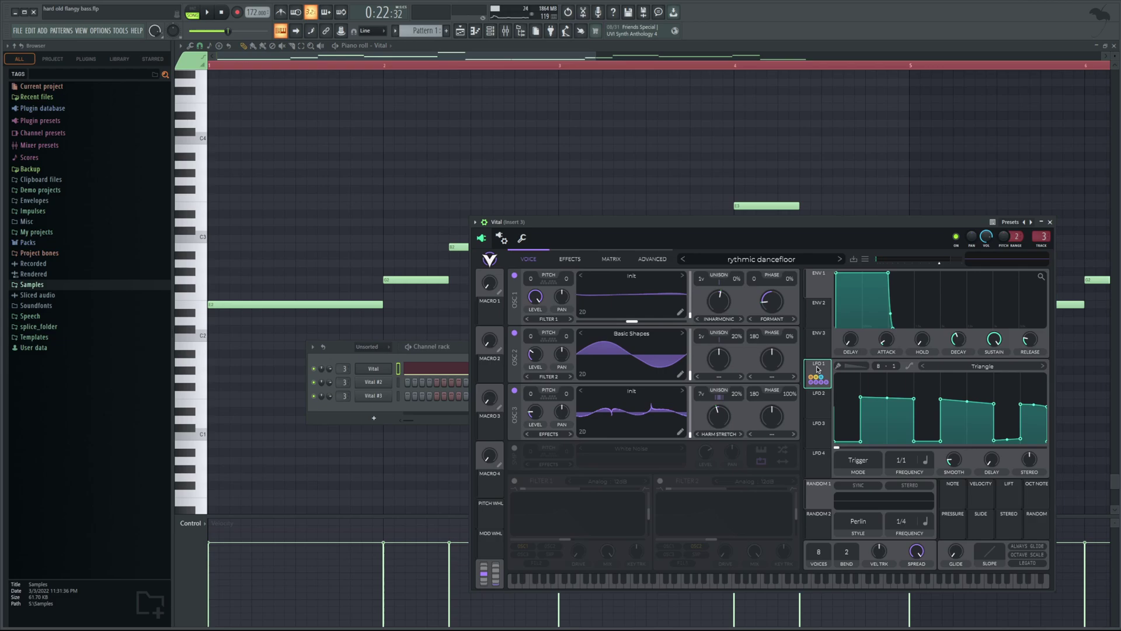
# Keep oscillator 1's spectral warp on Inharmonic and switch off oscillators 2 and 3
pyautogui.click(719, 318)
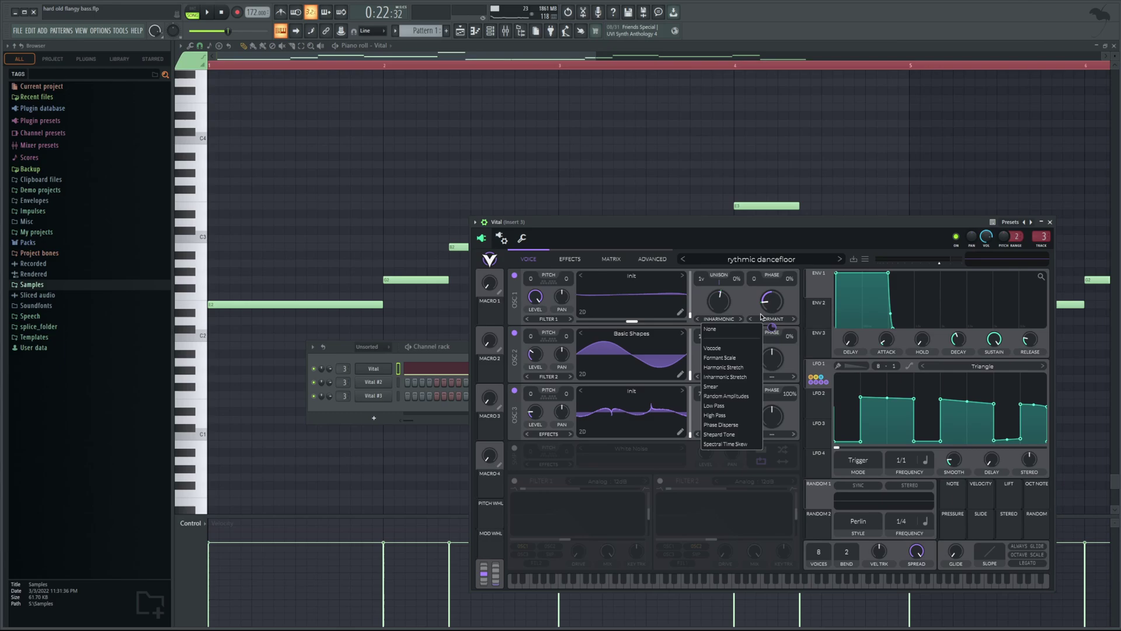
pyautogui.click(742, 301)
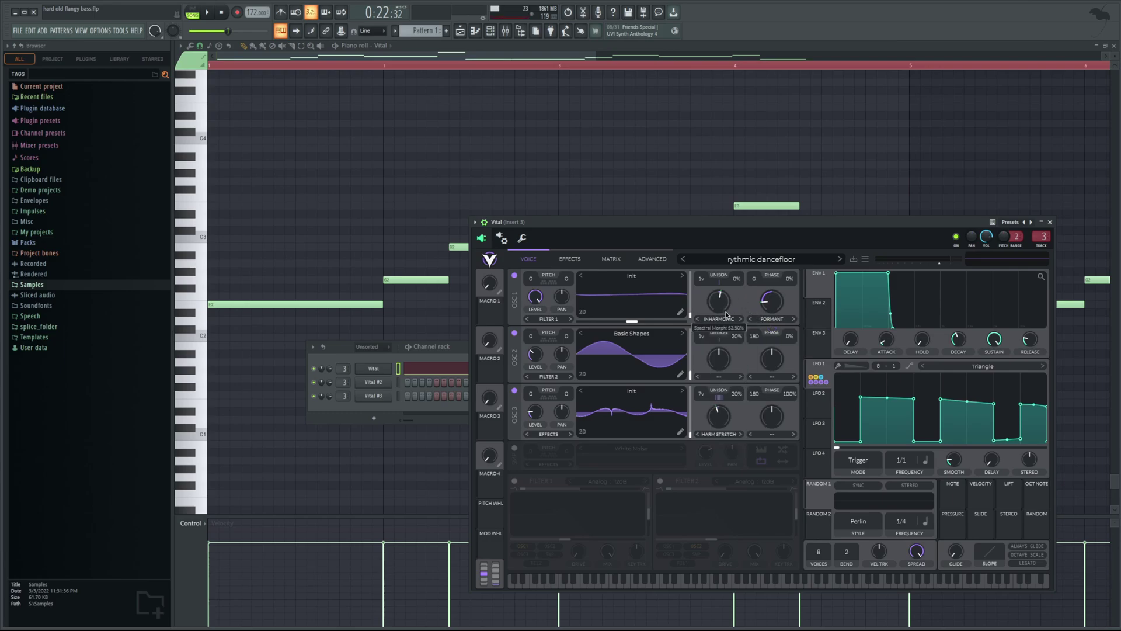
pyautogui.click(514, 334)
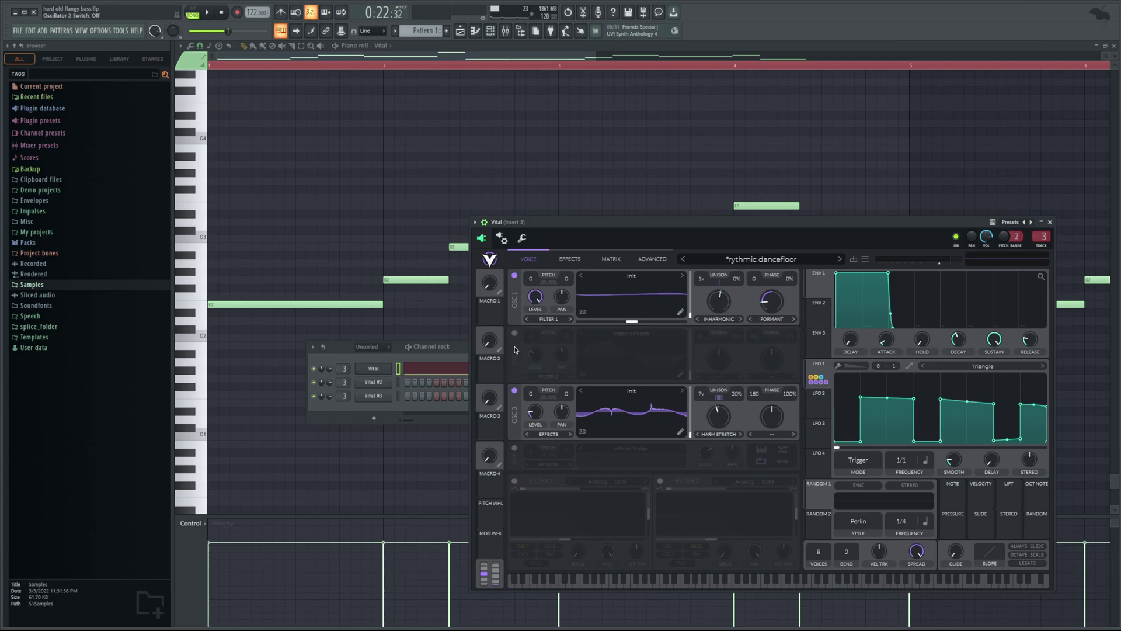
pyautogui.click(514, 391)
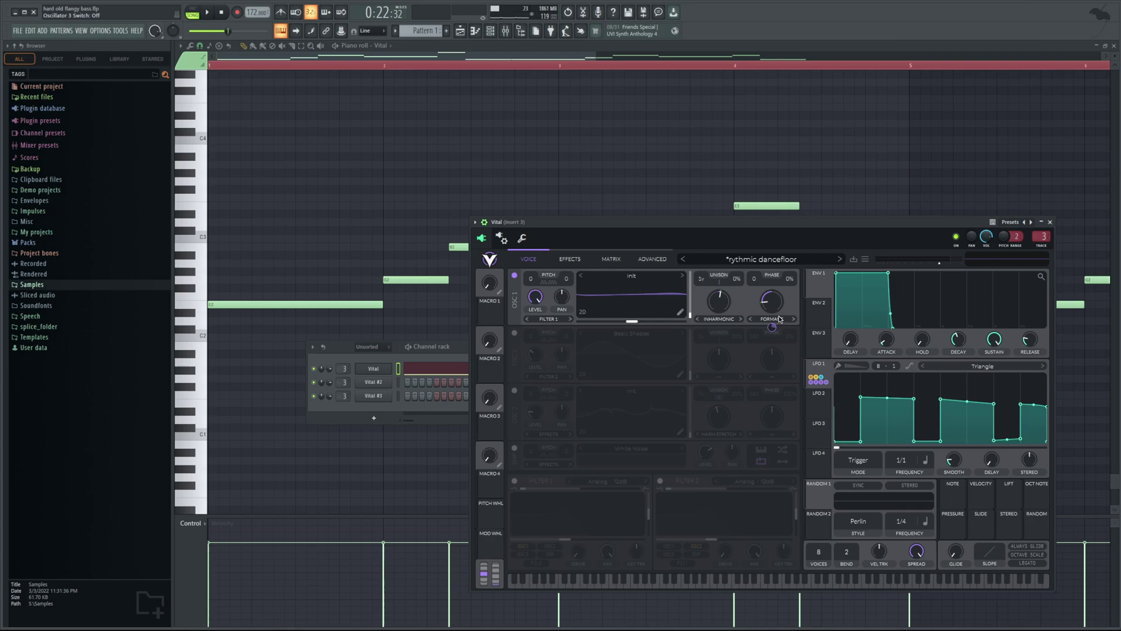
# Play, stop and replay the bass pattern to hear oscillator 1 alone
pyautogui.moveTo(819, 369)
pyautogui.moveTo(721, 328)
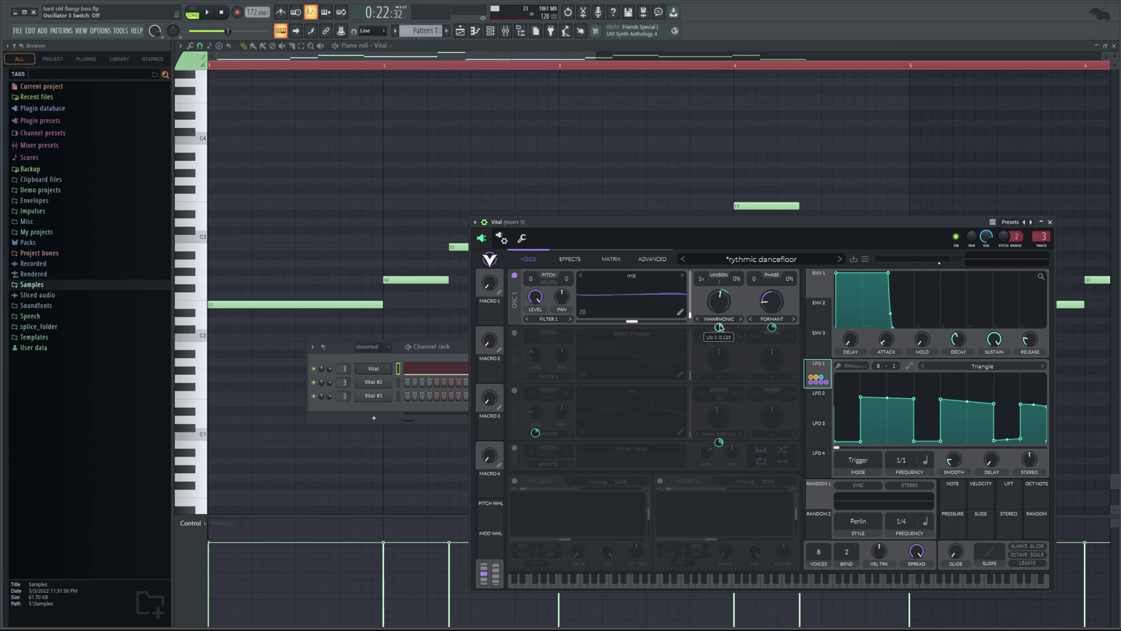
pyautogui.click(208, 12)
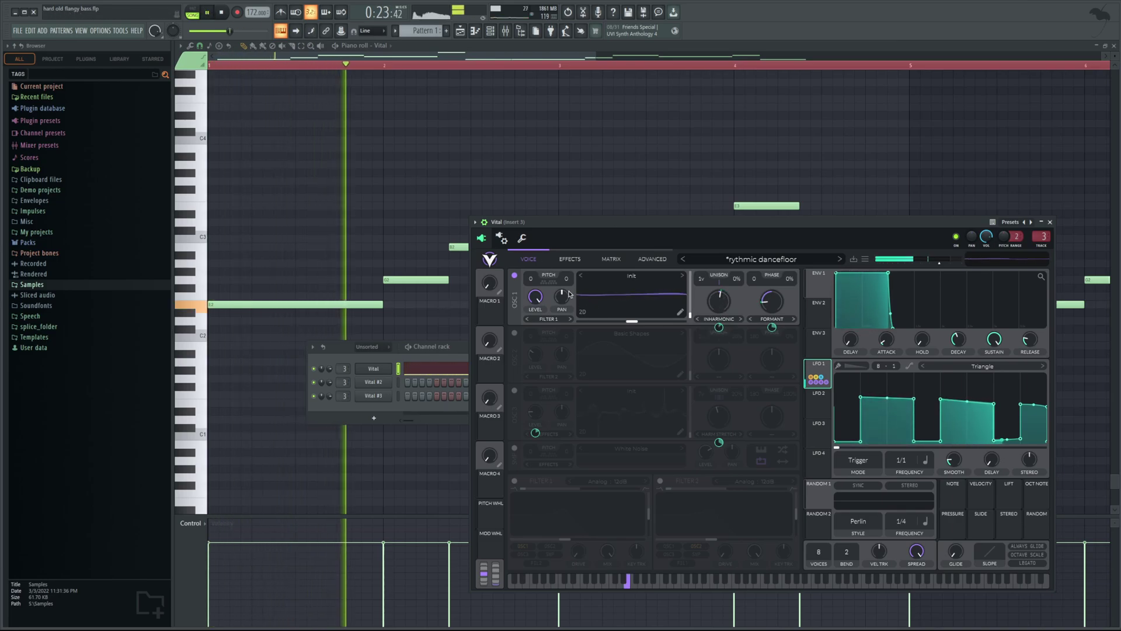
pyautogui.press('space')
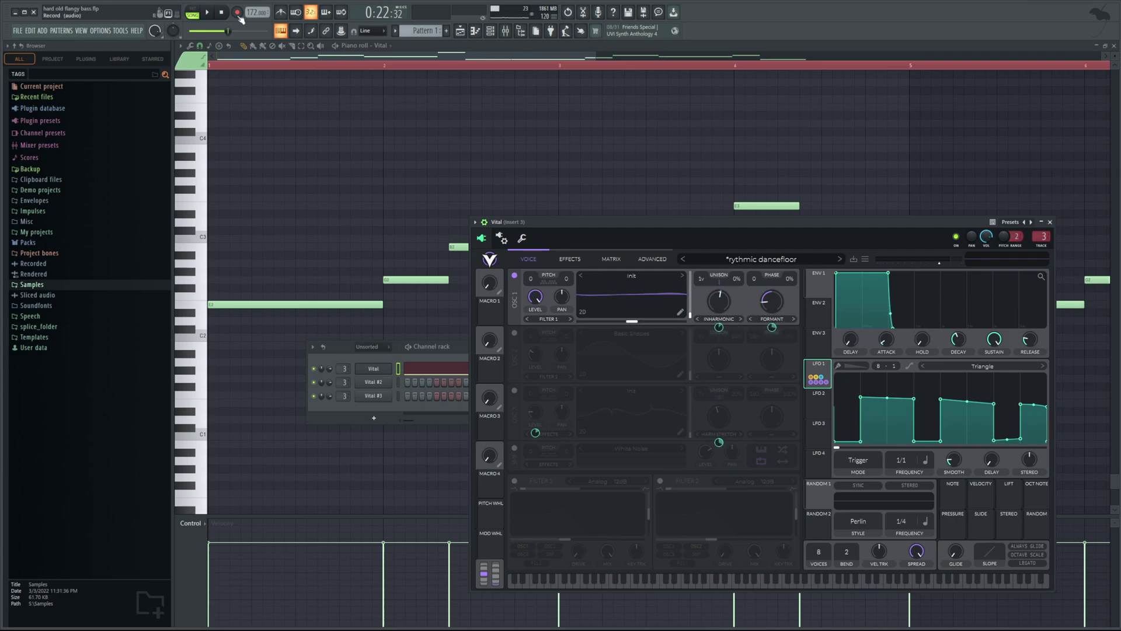
pyautogui.press('space')
# Turn off oscillator 1, enable oscillator 2, and audition the bass
pyautogui.click(515, 276)
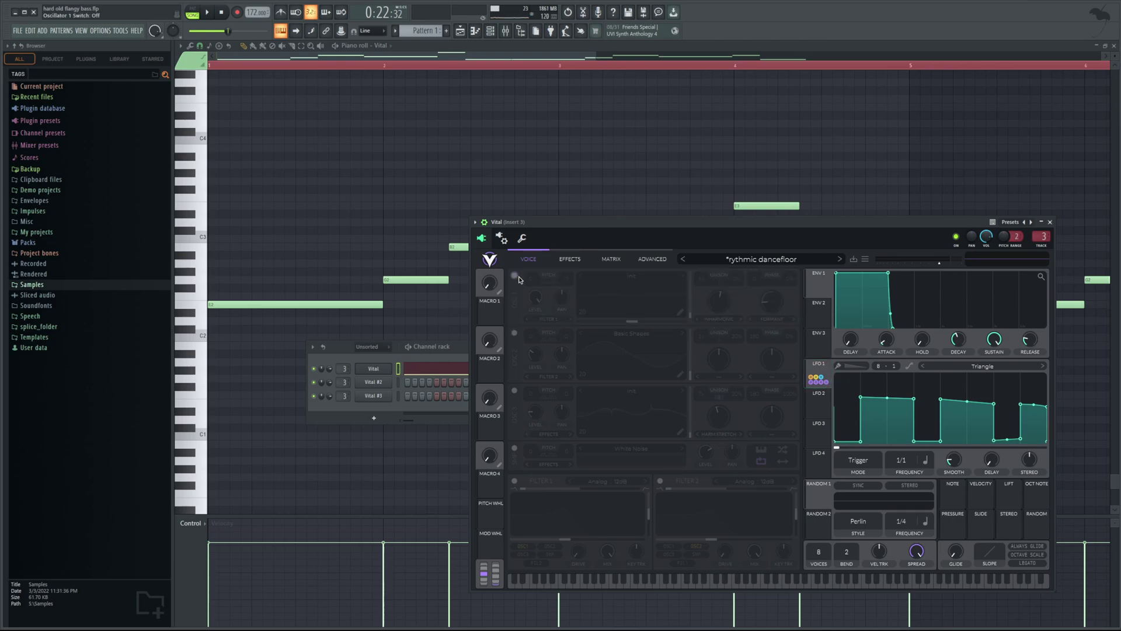
pyautogui.click(514, 333)
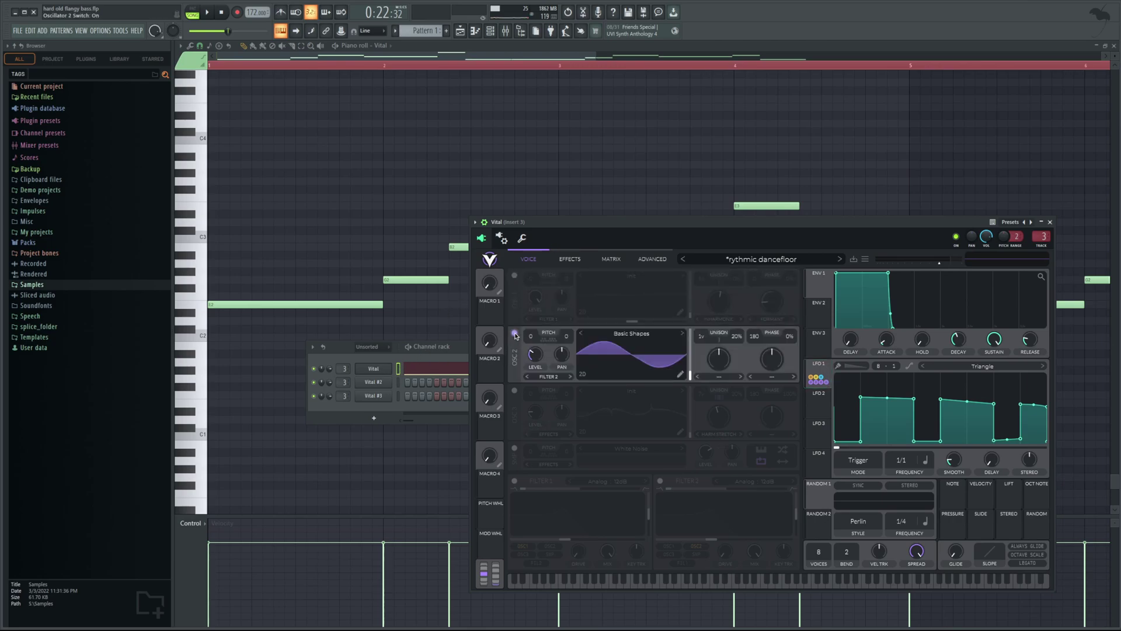
pyautogui.click(208, 12)
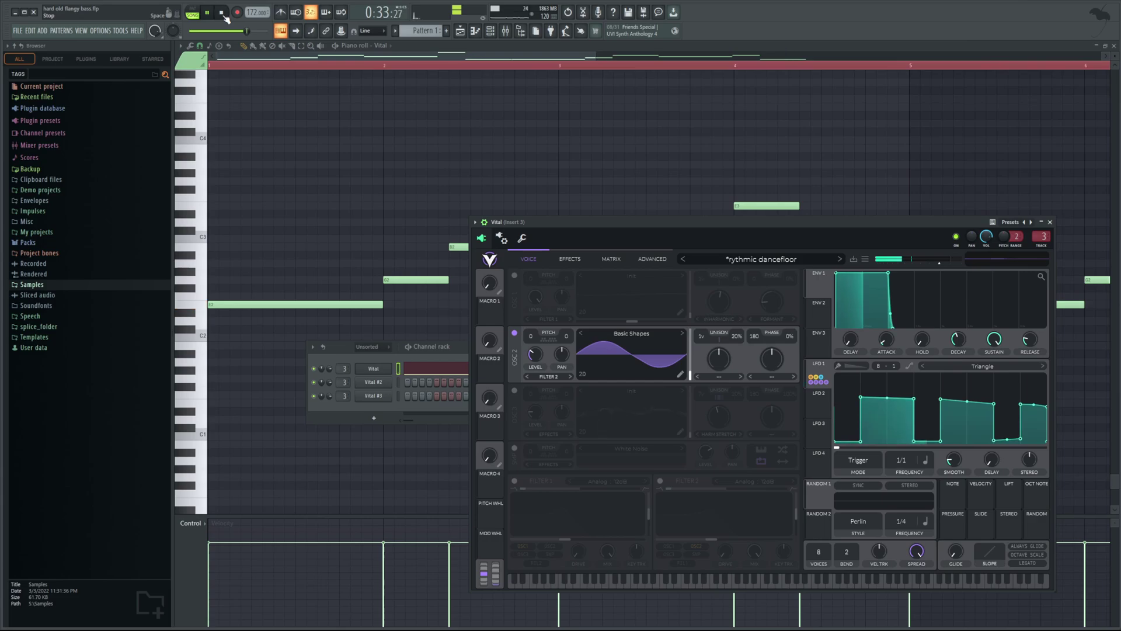
pyautogui.press('space')
# Swap to oscillator 3 alone, audition it, then re-enable oscillator 2
pyautogui.click(515, 333)
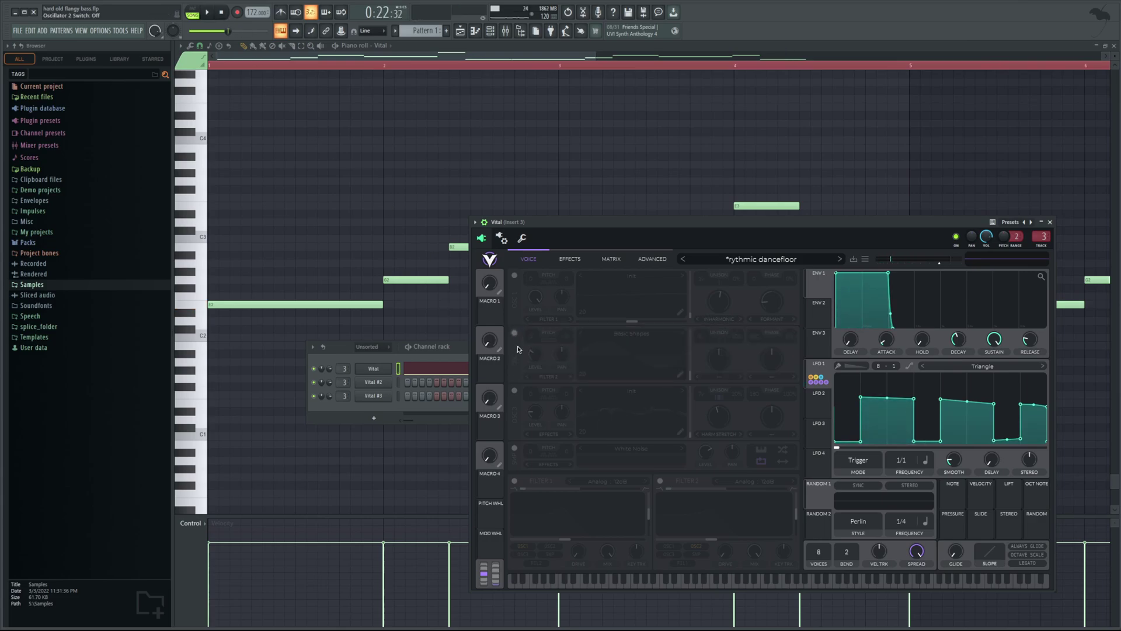
pyautogui.click(515, 390)
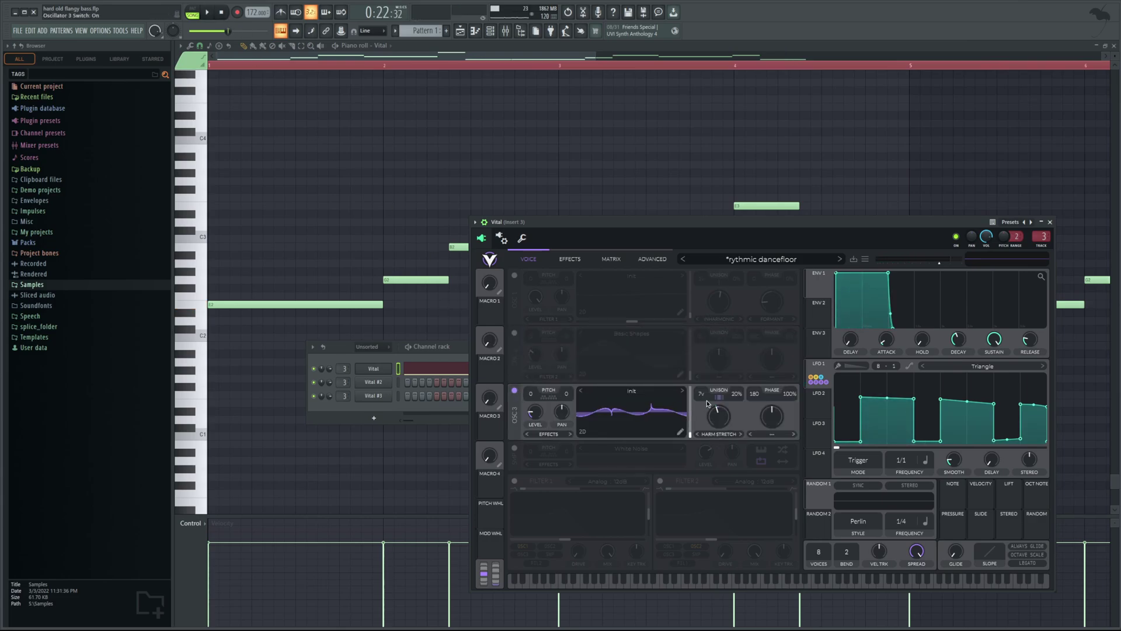
pyautogui.press('space')
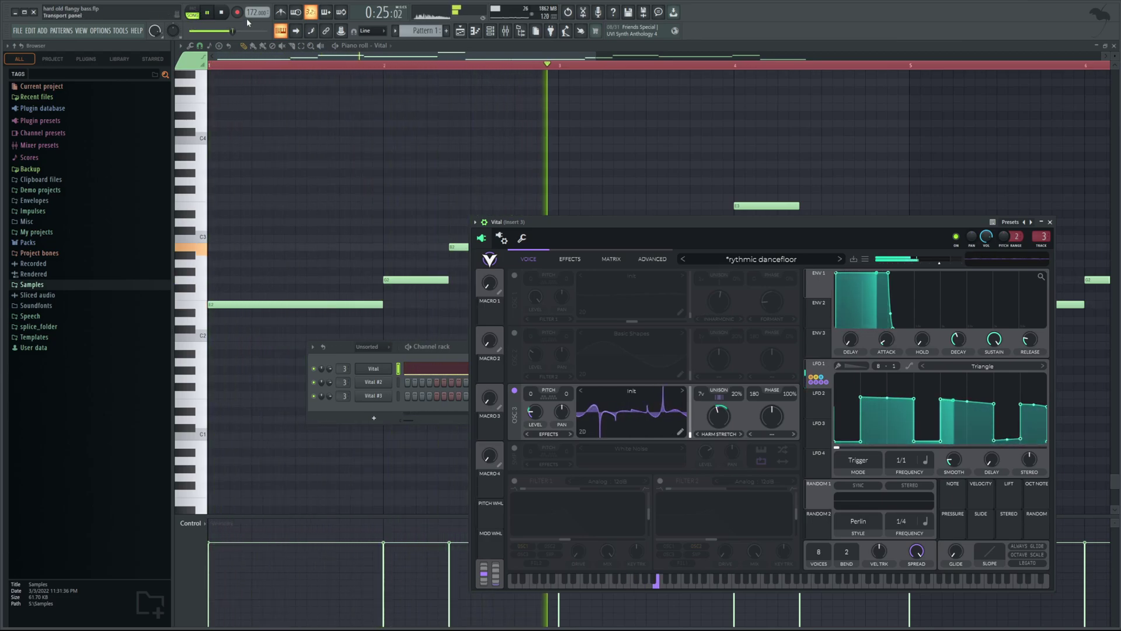
pyautogui.click(223, 13)
pyautogui.click(514, 333)
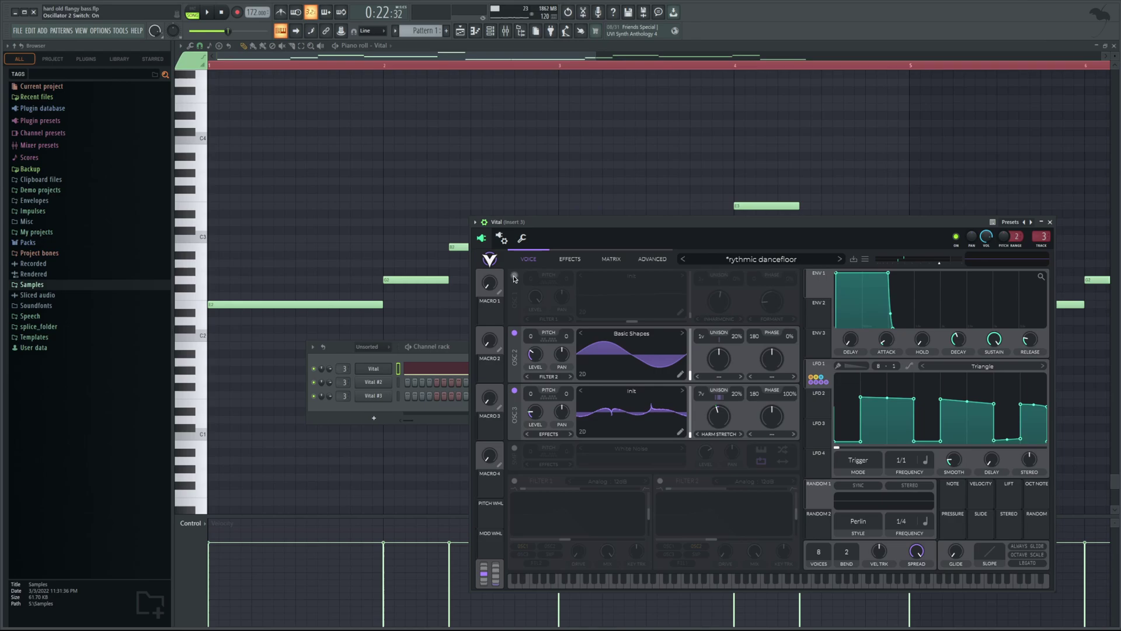
# Re-enable oscillator 1, then turn on Vital's Phaser, Flanger, Chorus, Filter and Distortion effects
pyautogui.click(514, 275)
pyautogui.click(570, 259)
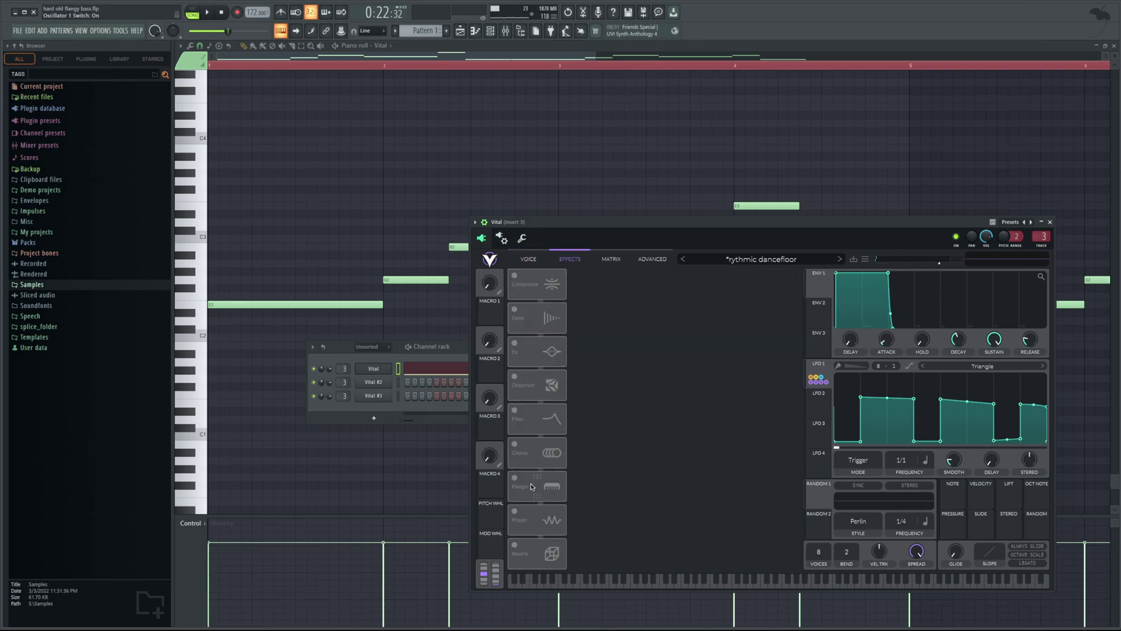
pyautogui.click(514, 511)
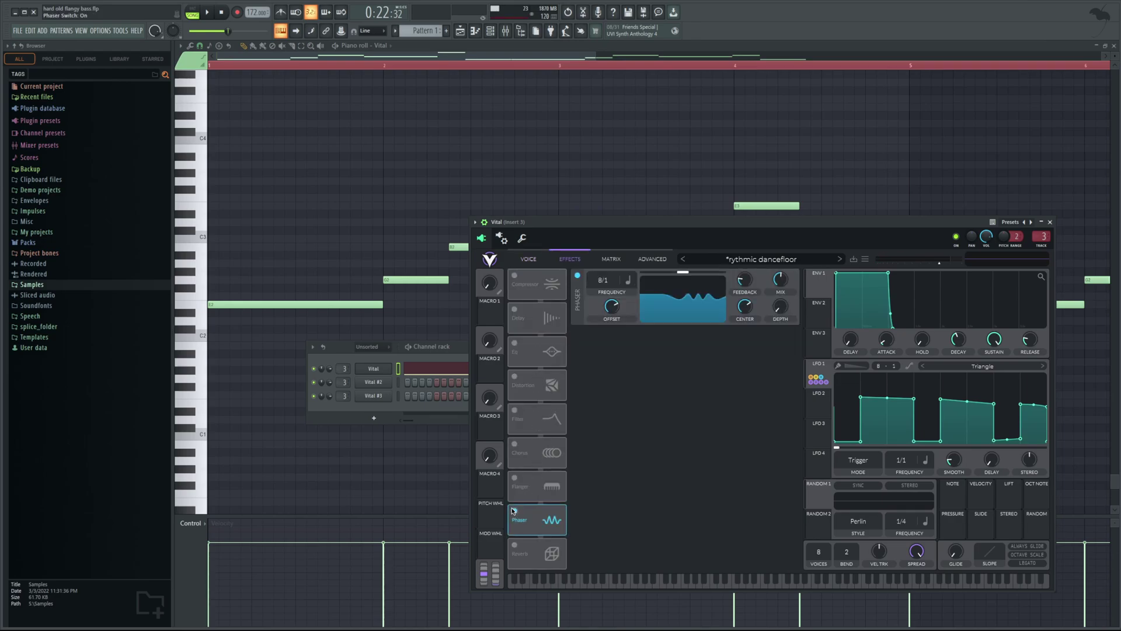
pyautogui.click(515, 478)
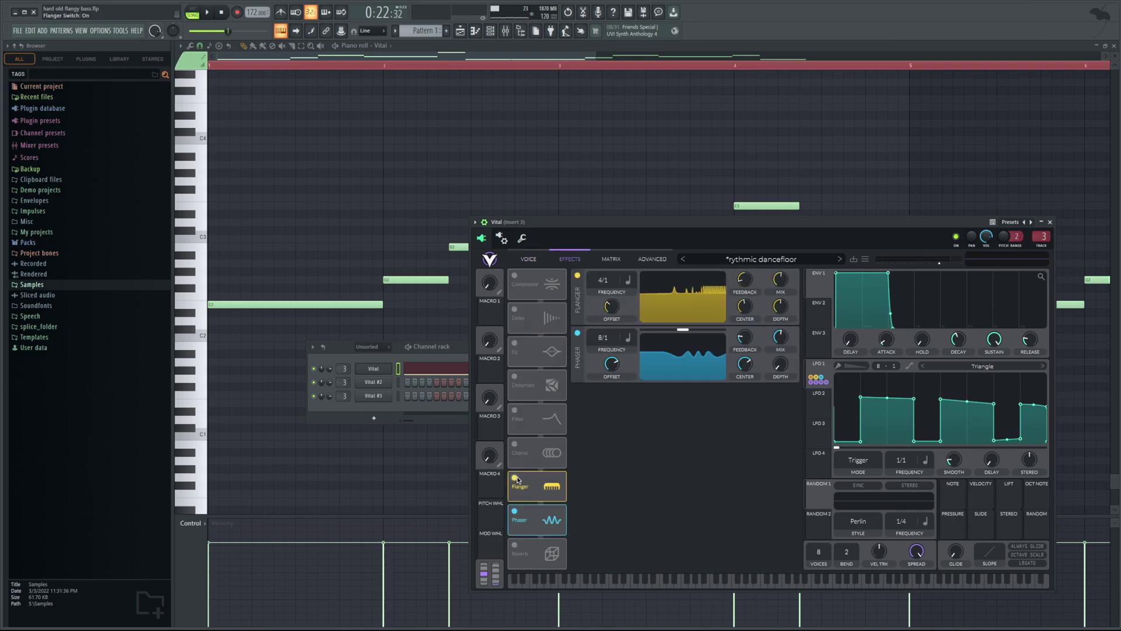
pyautogui.click(514, 444)
pyautogui.click(515, 411)
pyautogui.click(514, 376)
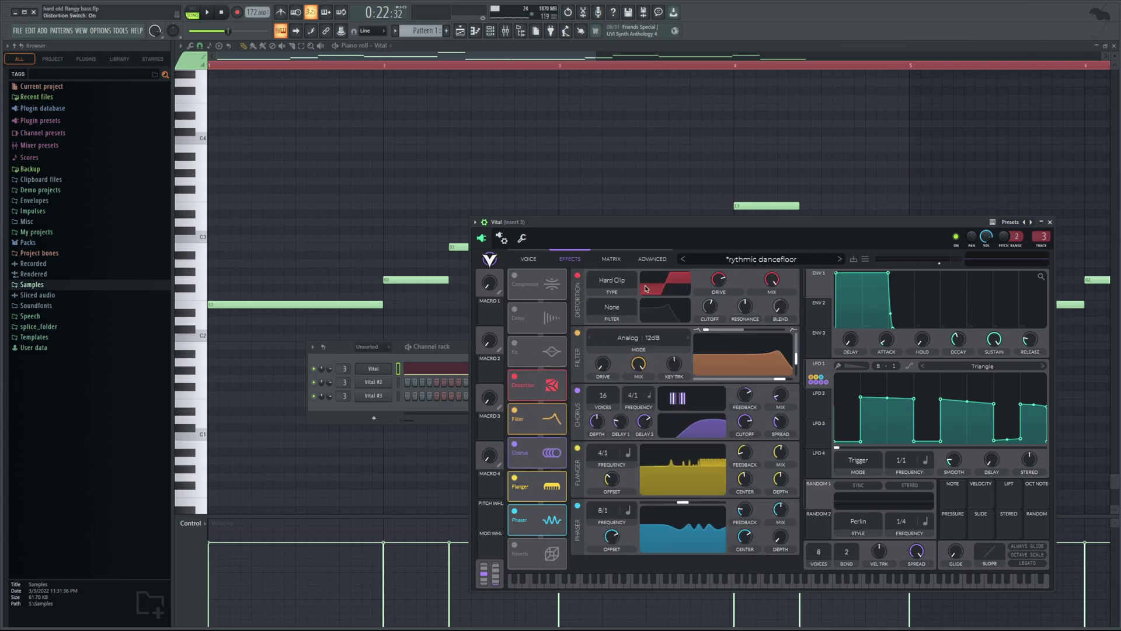
# Disable Filter, Chorus, Flanger and Phaser, then play the bass with only Hard Clip distortion
pyautogui.click(515, 410)
pyautogui.click(516, 445)
pyautogui.click(514, 478)
pyautogui.click(514, 511)
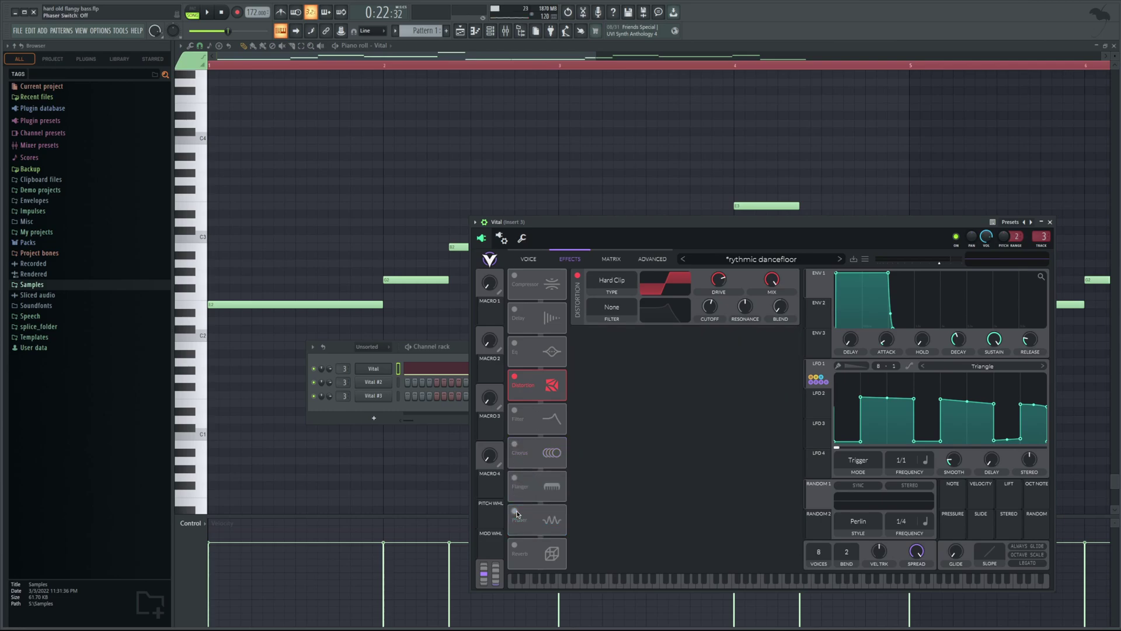
pyautogui.click(211, 12)
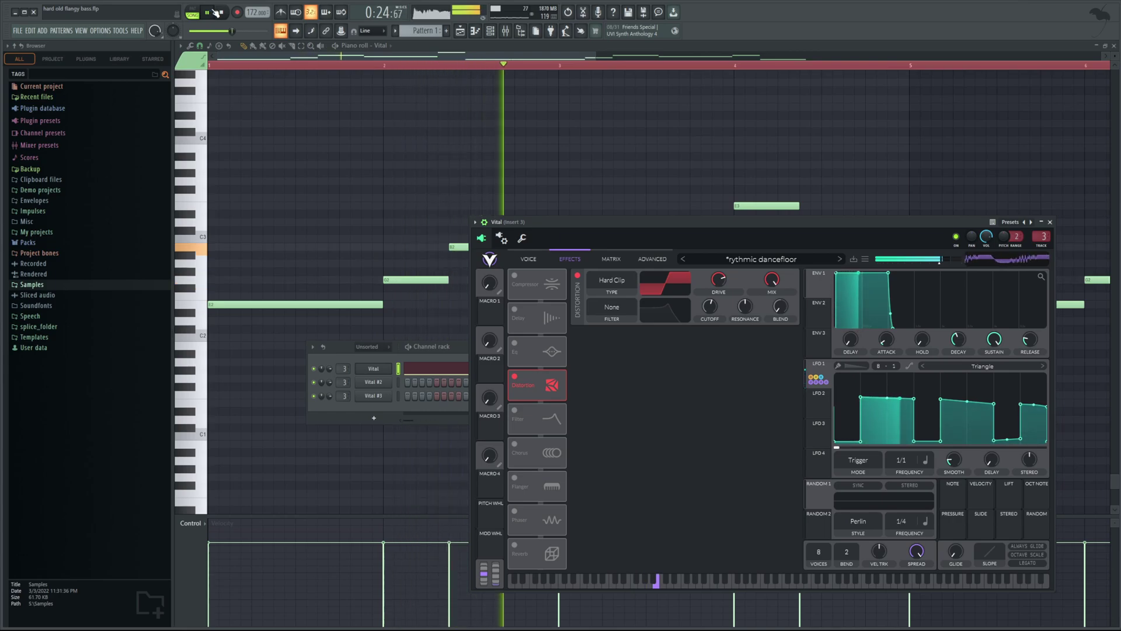
pyautogui.press('space')
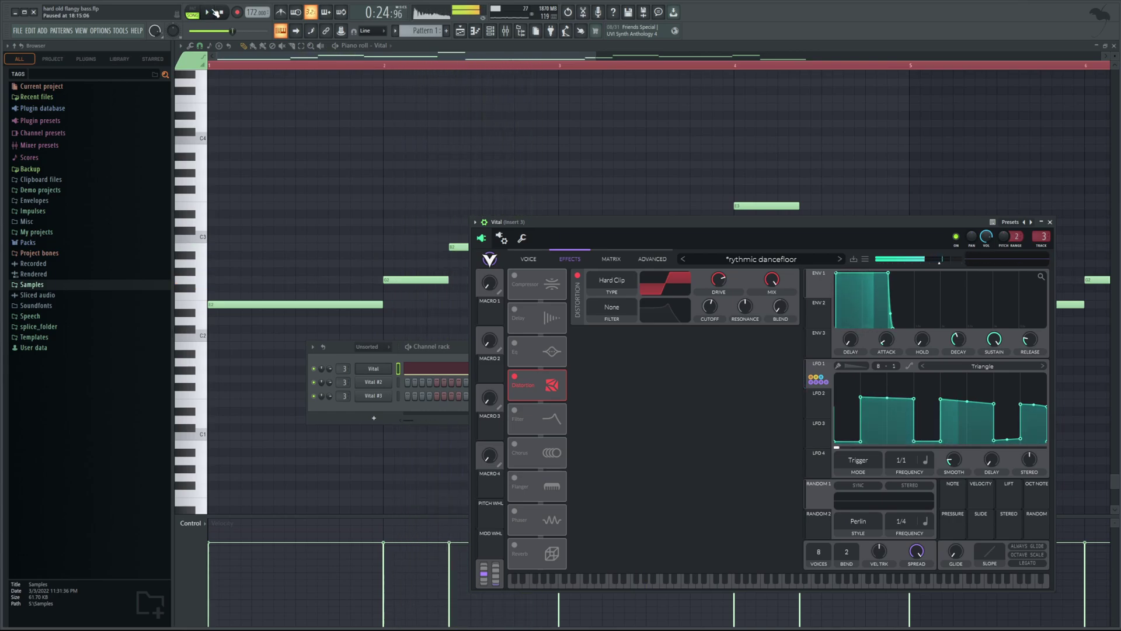
# Re-enable Filter, start playback, then add Chorus, Flanger and Phaser in turn
pyautogui.click(514, 412)
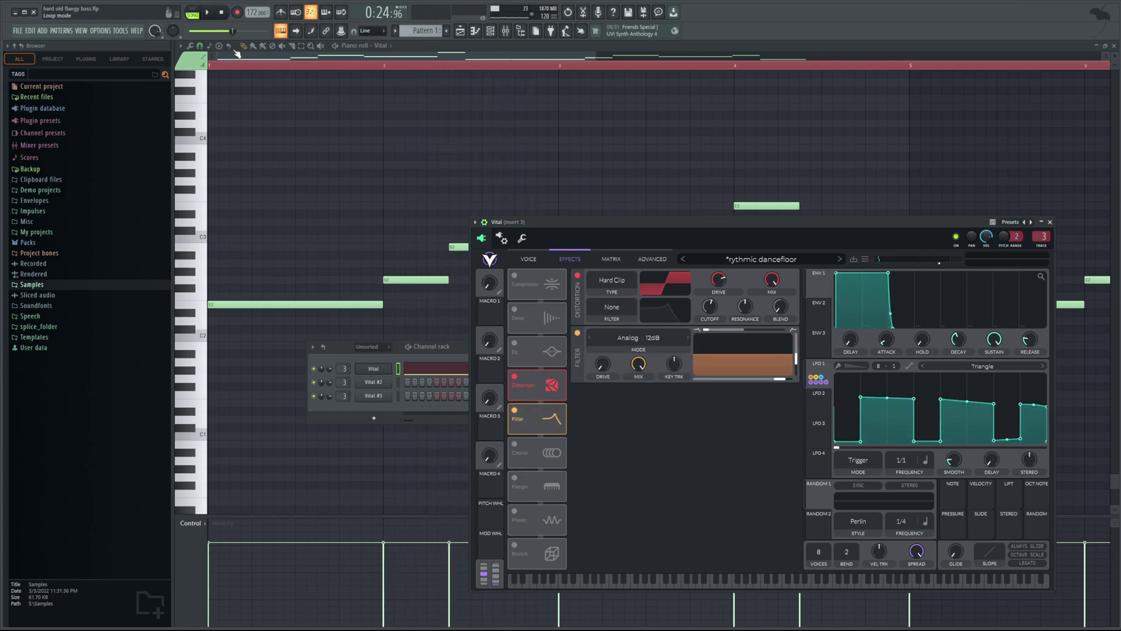
pyautogui.press('space')
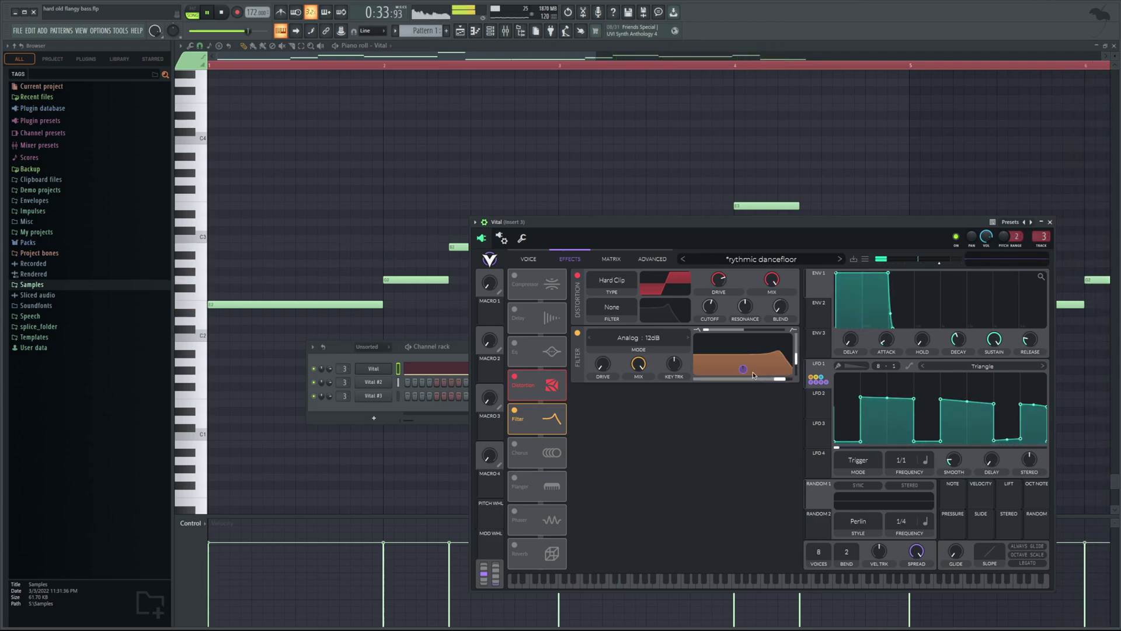
pyautogui.click(514, 445)
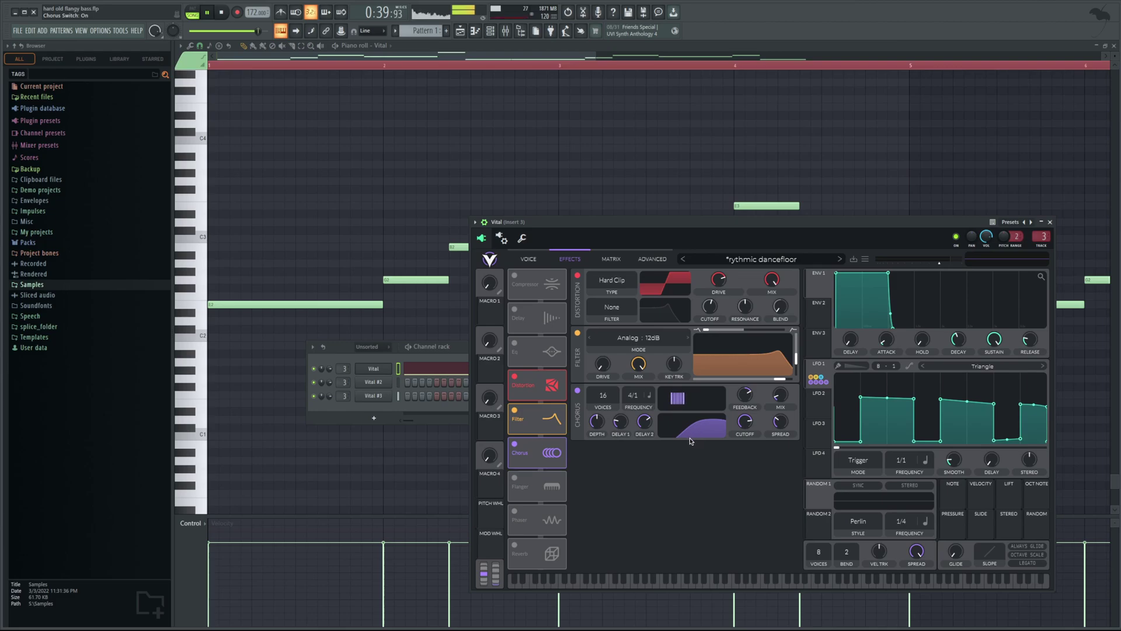
pyautogui.click(515, 478)
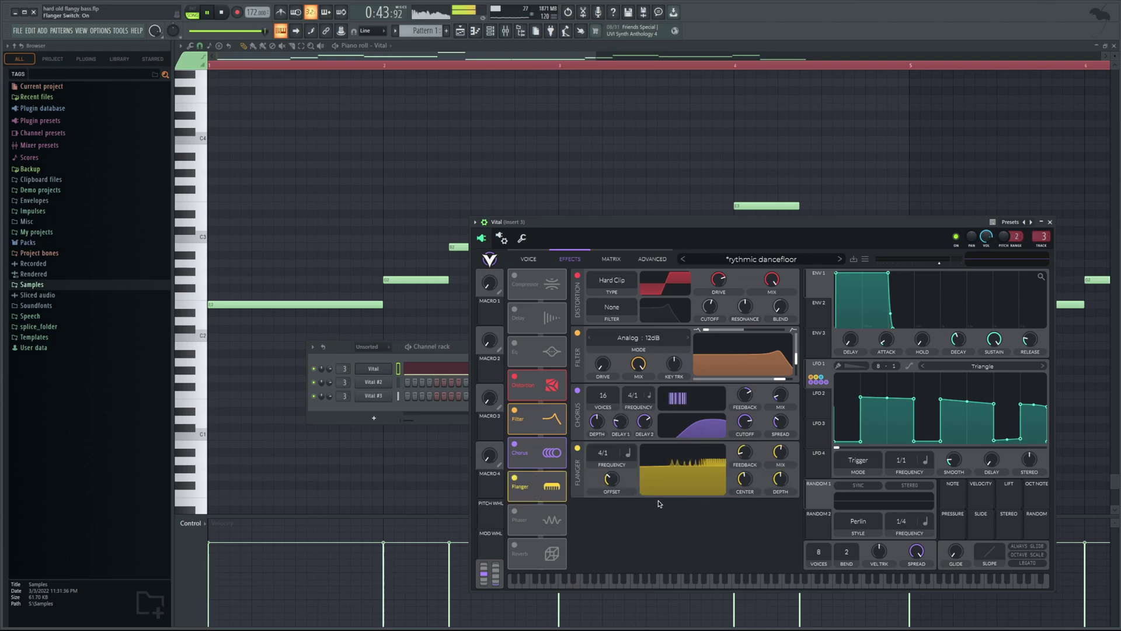
pyautogui.click(515, 511)
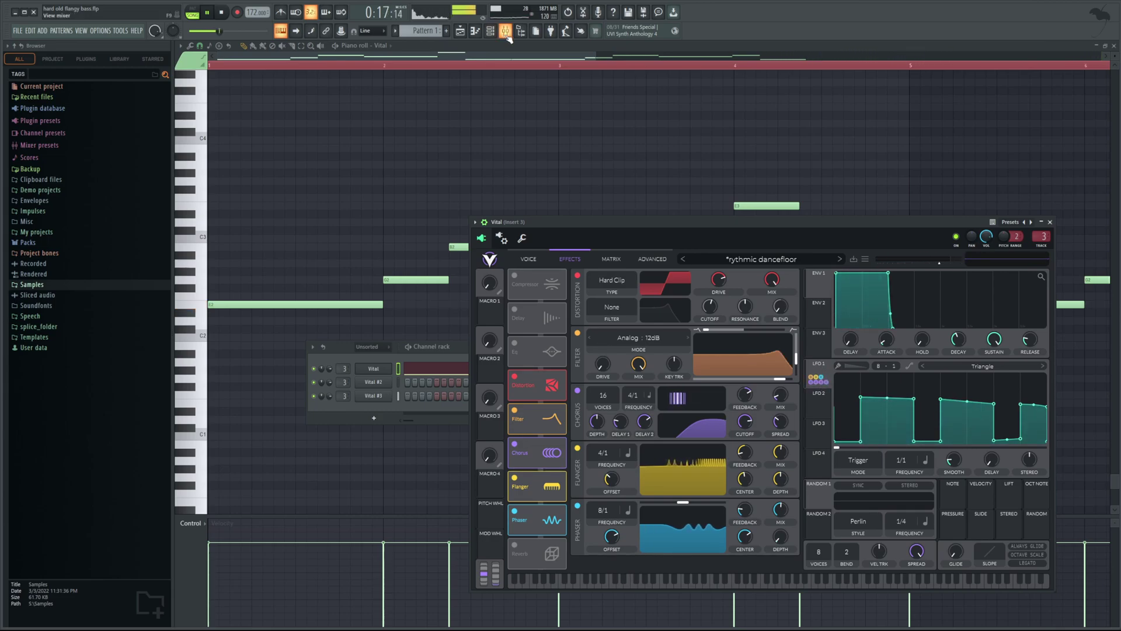
# Show the mixer, shift it left, stop playback and open Insert 3's Gain Reduction plugin
pyautogui.click(506, 33)
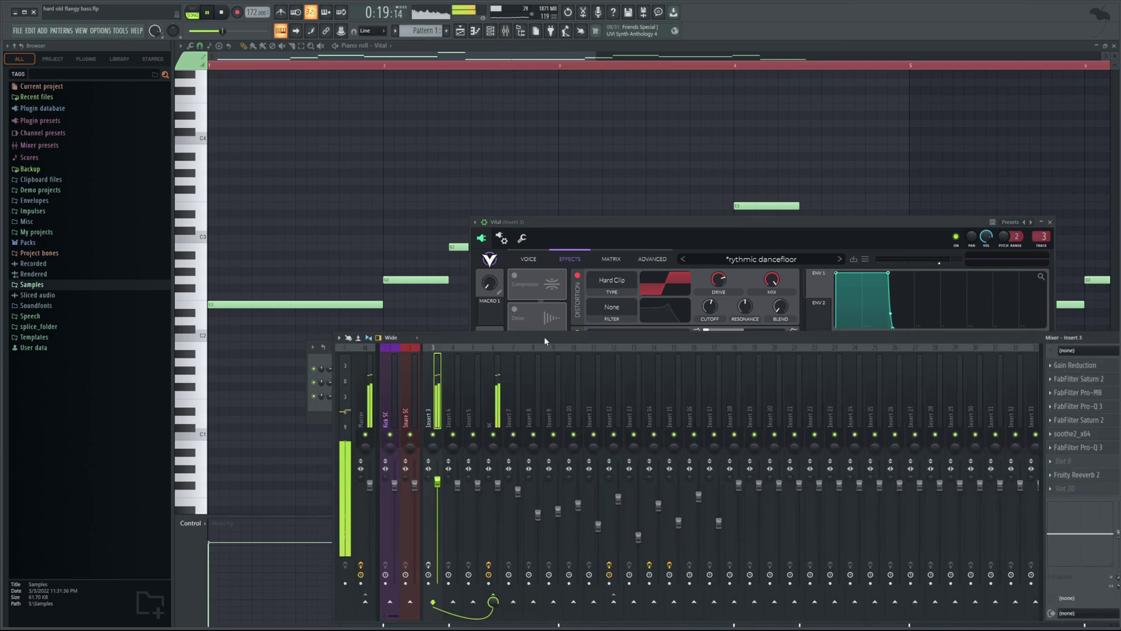
pyautogui.moveTo(544, 336); pyautogui.dragTo(397, 328)
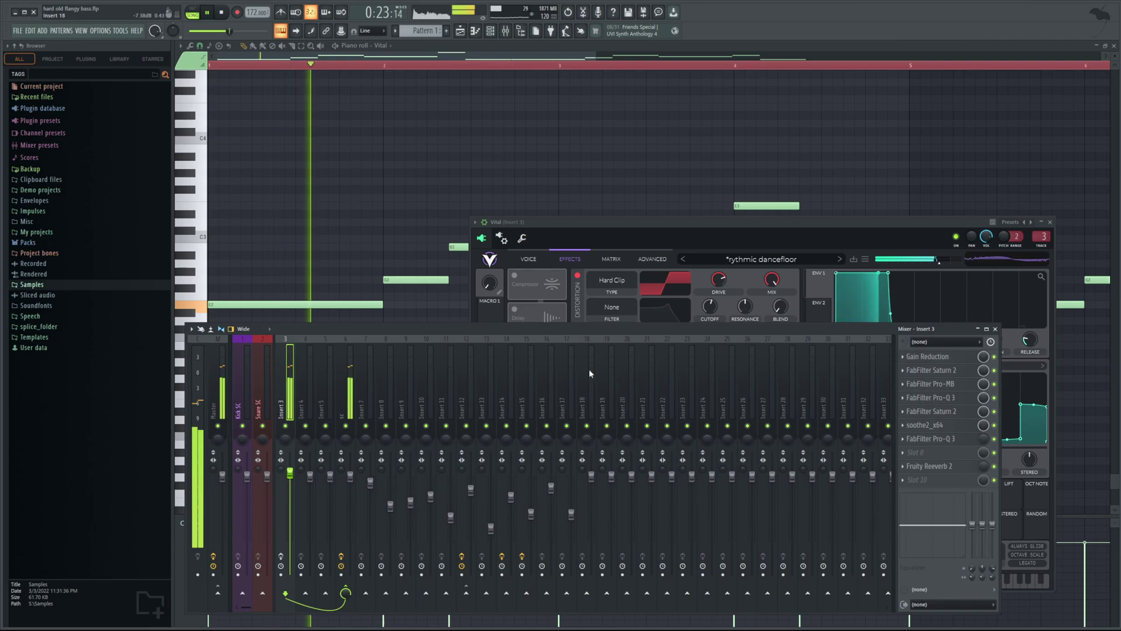
pyautogui.press('space')
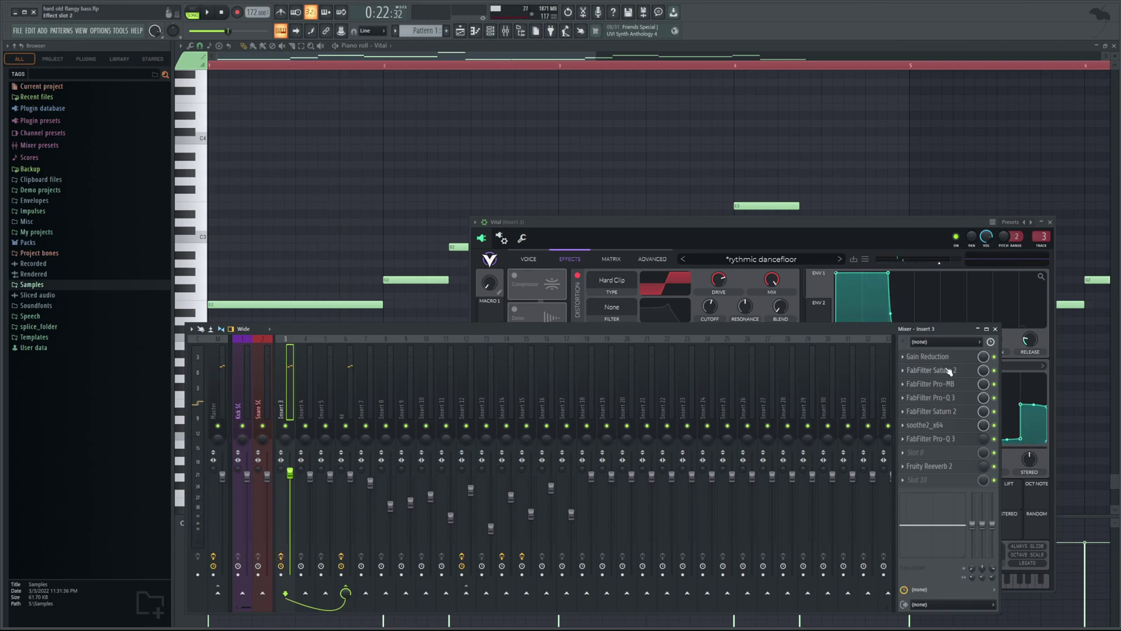
pyautogui.click(945, 359)
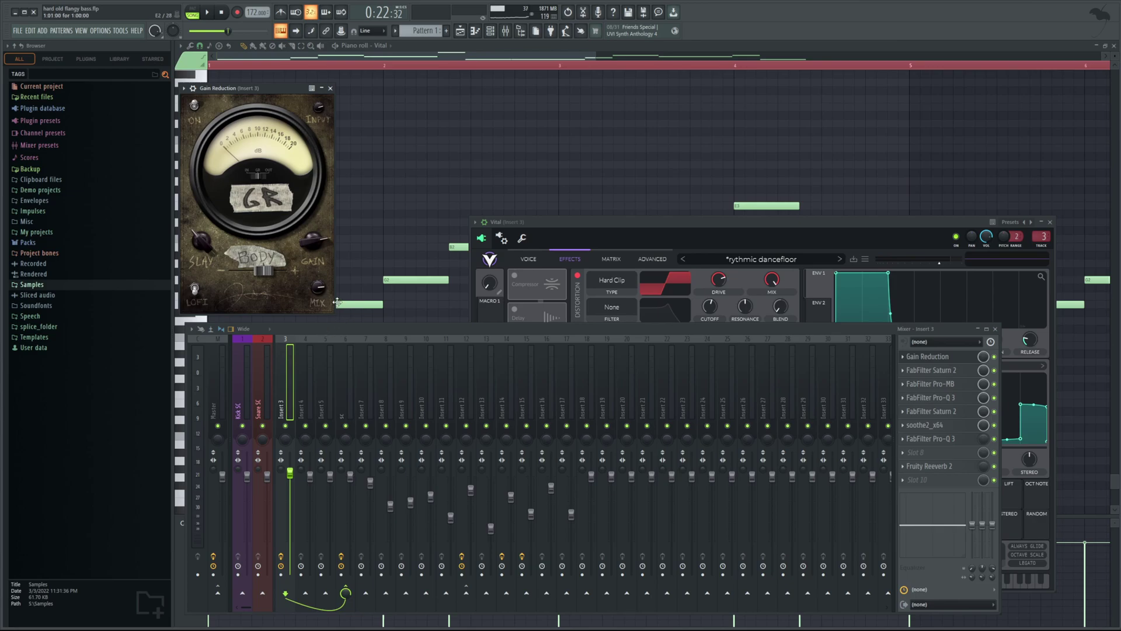
# Review Saturn 2's bands 2–5 on Insert 3, then bring up the three-band Pro-MB editor
pyautogui.click(949, 372)
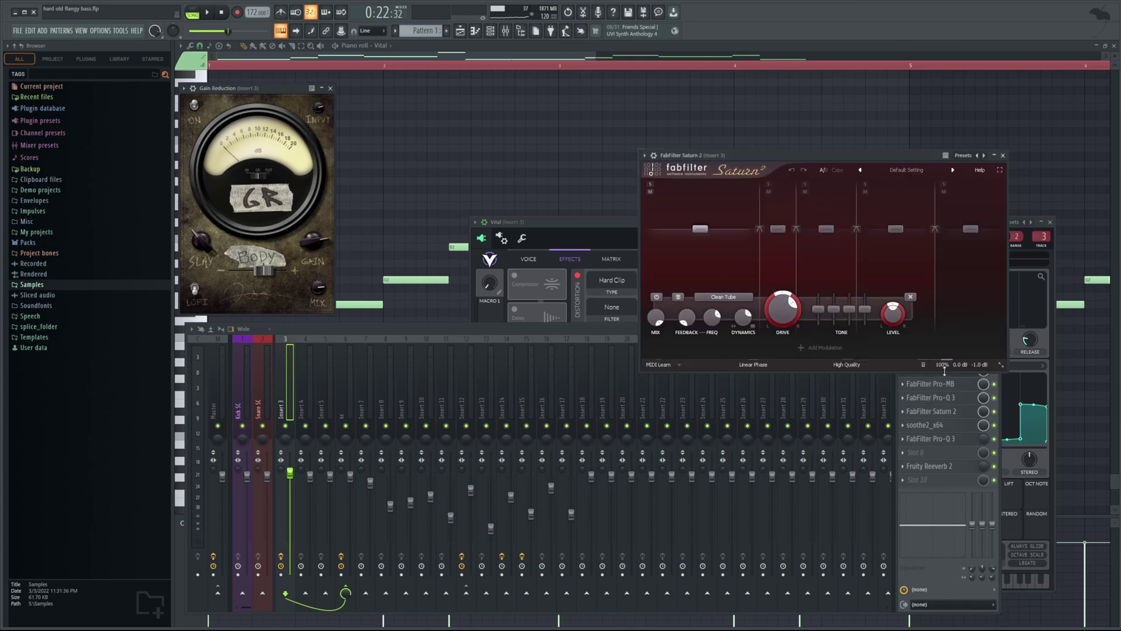
pyautogui.moveTo(792, 162); pyautogui.dragTo(637, 168)
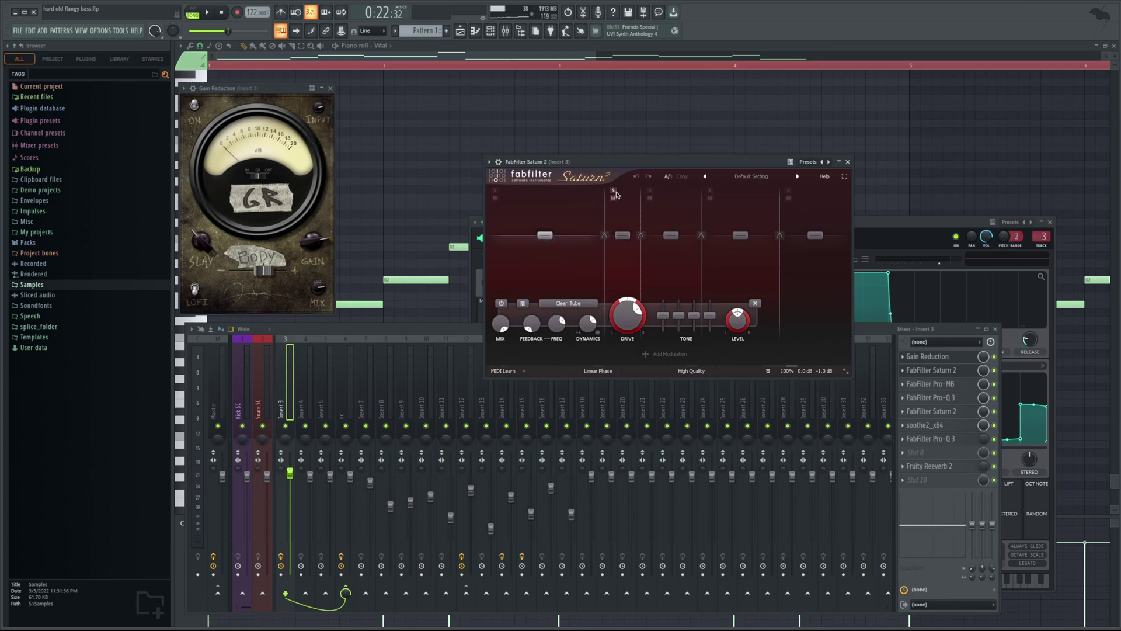
pyautogui.click(622, 234)
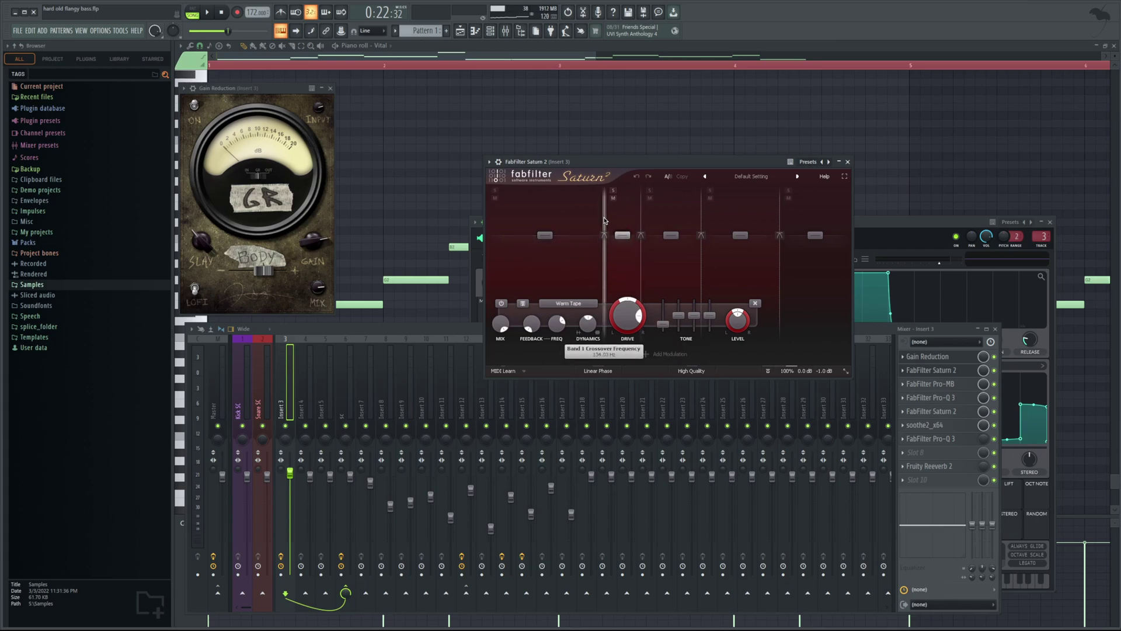
pyautogui.click(669, 235)
pyautogui.click(741, 236)
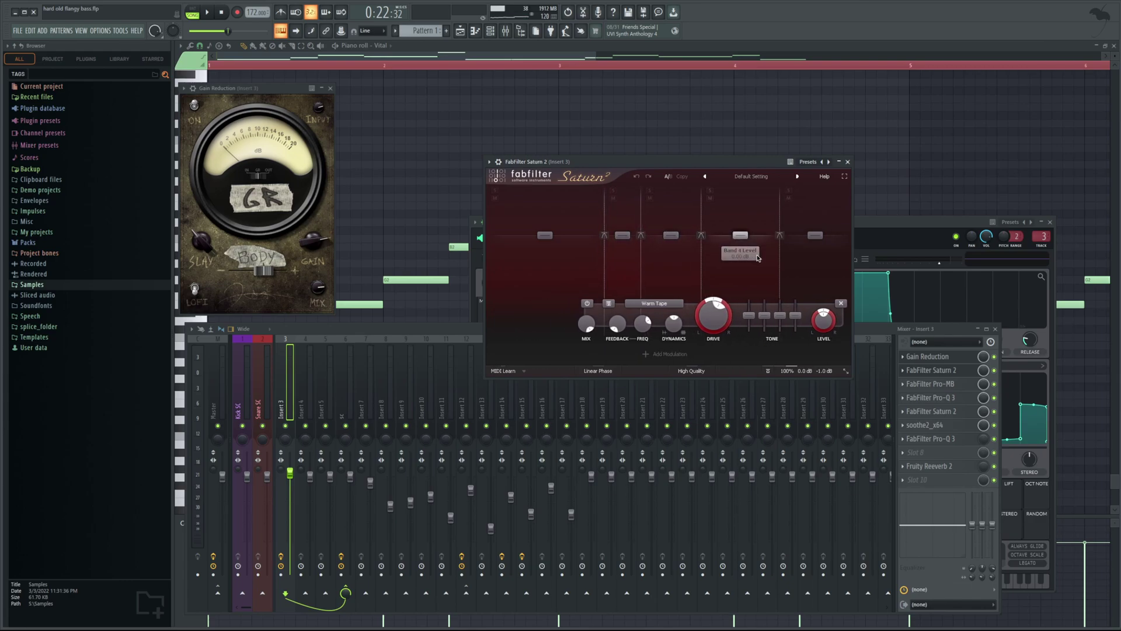
pyautogui.click(815, 235)
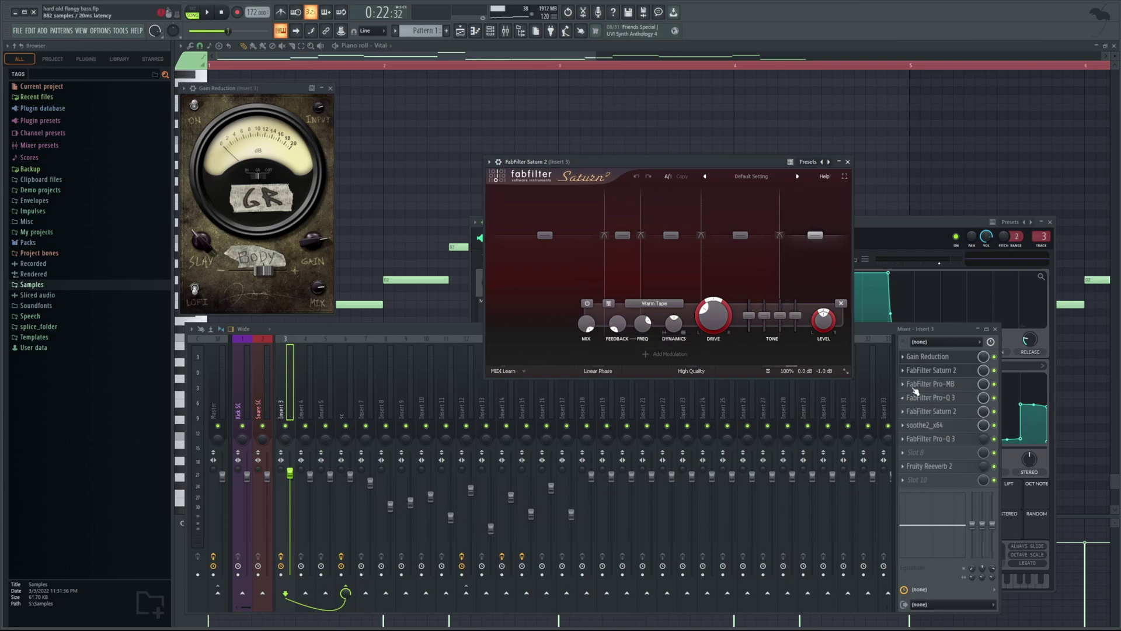
pyautogui.click(939, 387)
pyautogui.moveTo(865, 226); pyautogui.dragTo(445, 258)
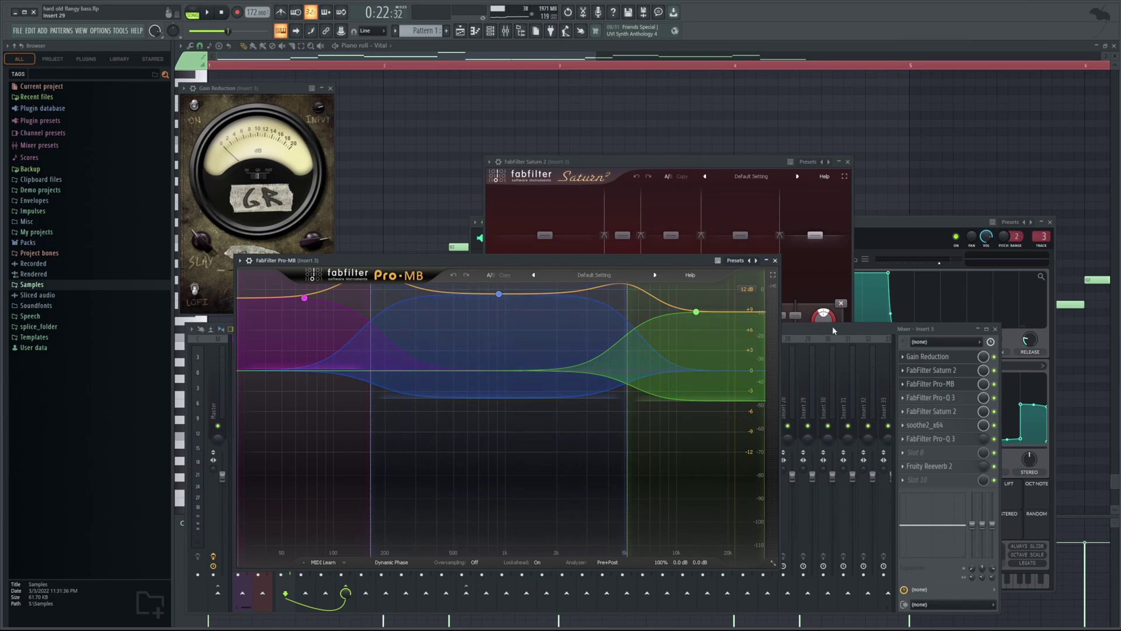
# Inspect the bands of Insert 3's Pro-Q 3 EQ, then return to the playlist arrangement
pyautogui.click(938, 398)
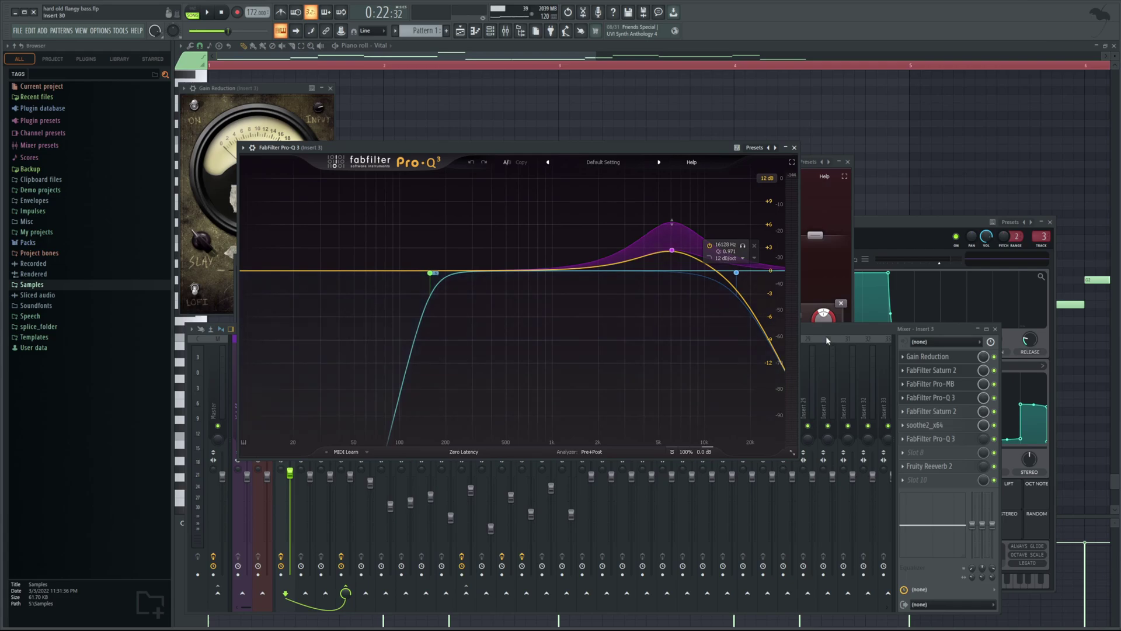
pyautogui.click(845, 367)
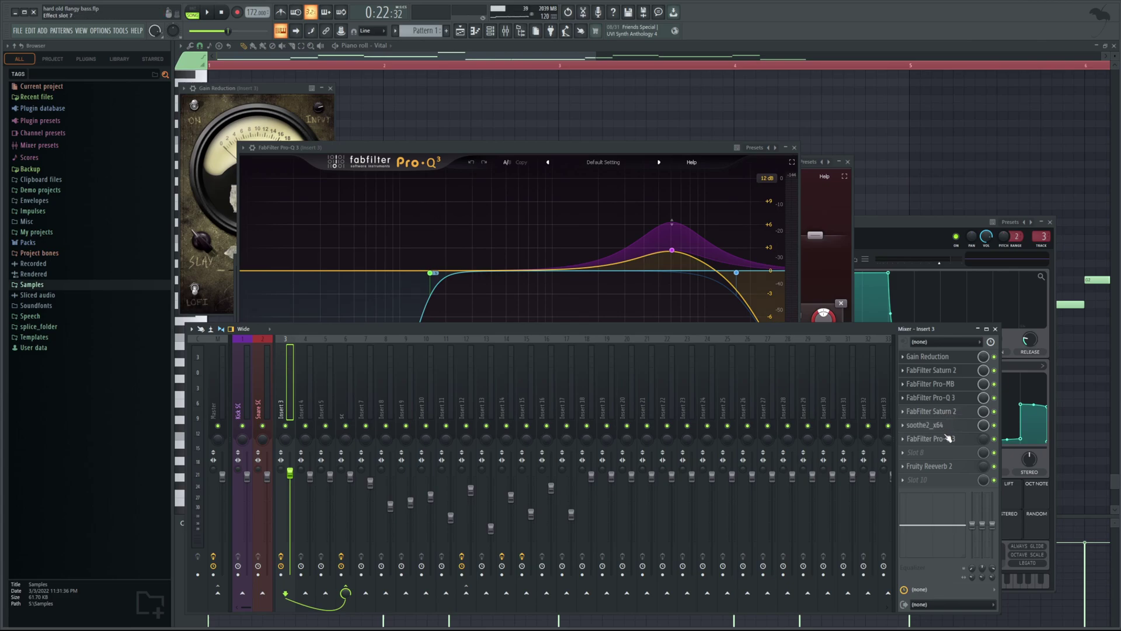
pyautogui.click(461, 32)
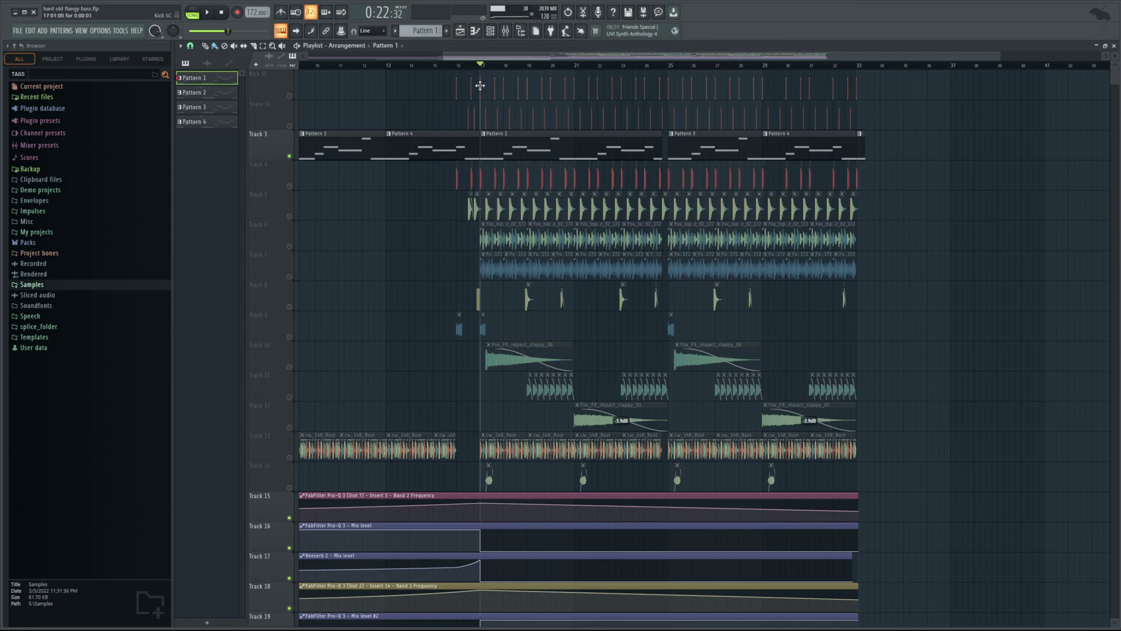
# Play the arrangement briefly from bar 13
pyautogui.moveTo(427, 63); pyautogui.dragTo(392, 71)
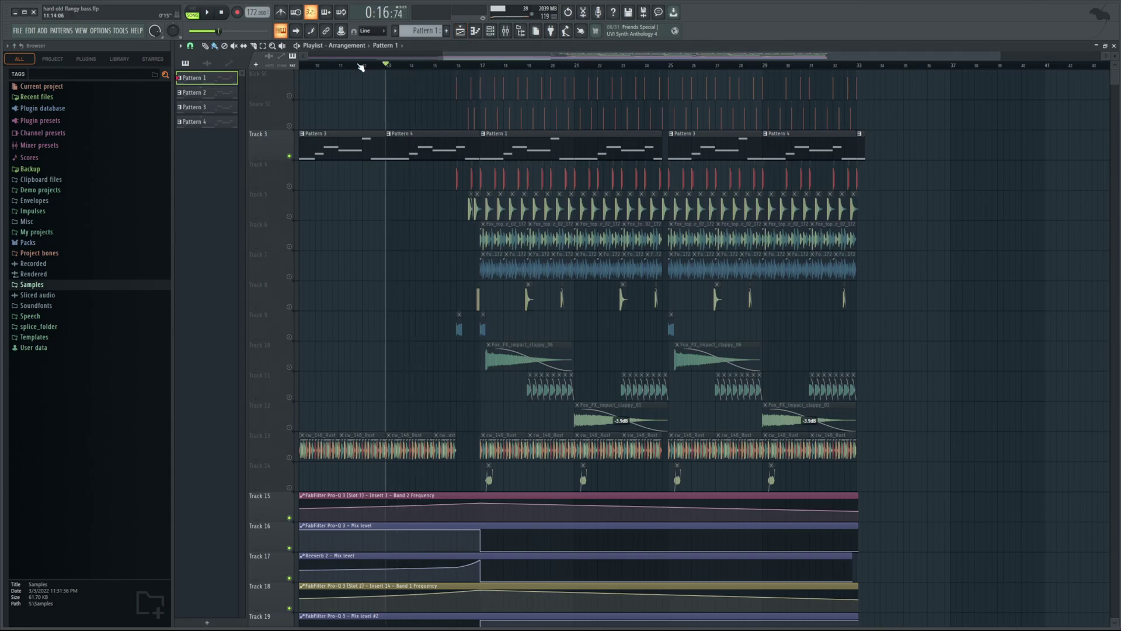
pyautogui.click(208, 13)
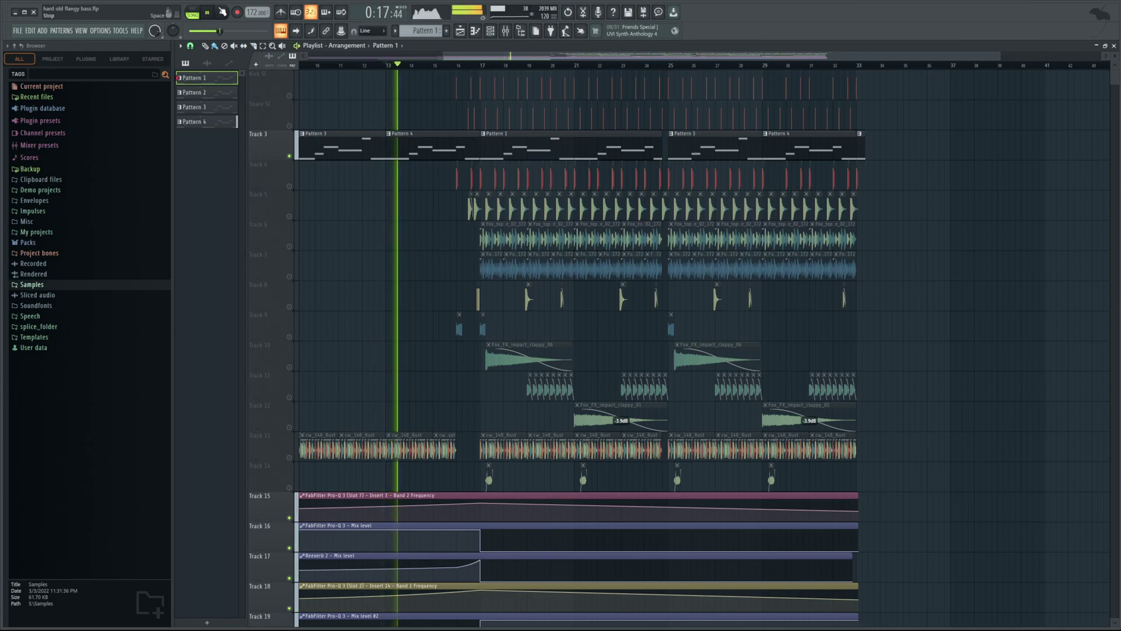
pyautogui.click(222, 13)
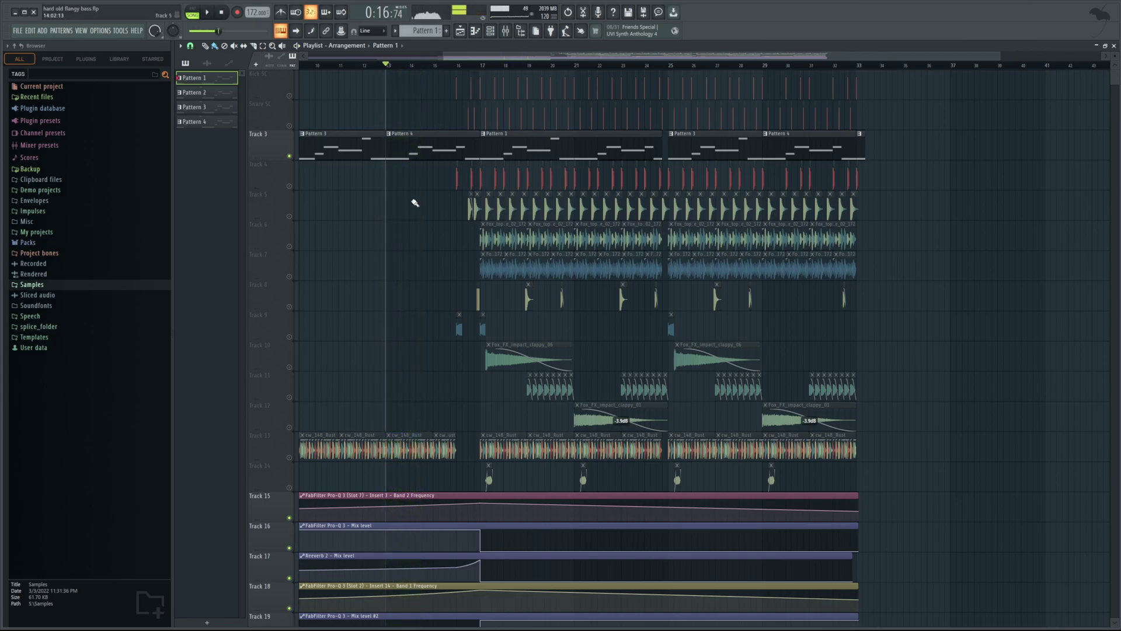
# With the mixer open, play from bar 17 several times to watch the levels
pyautogui.click(505, 31)
pyautogui.click(480, 65)
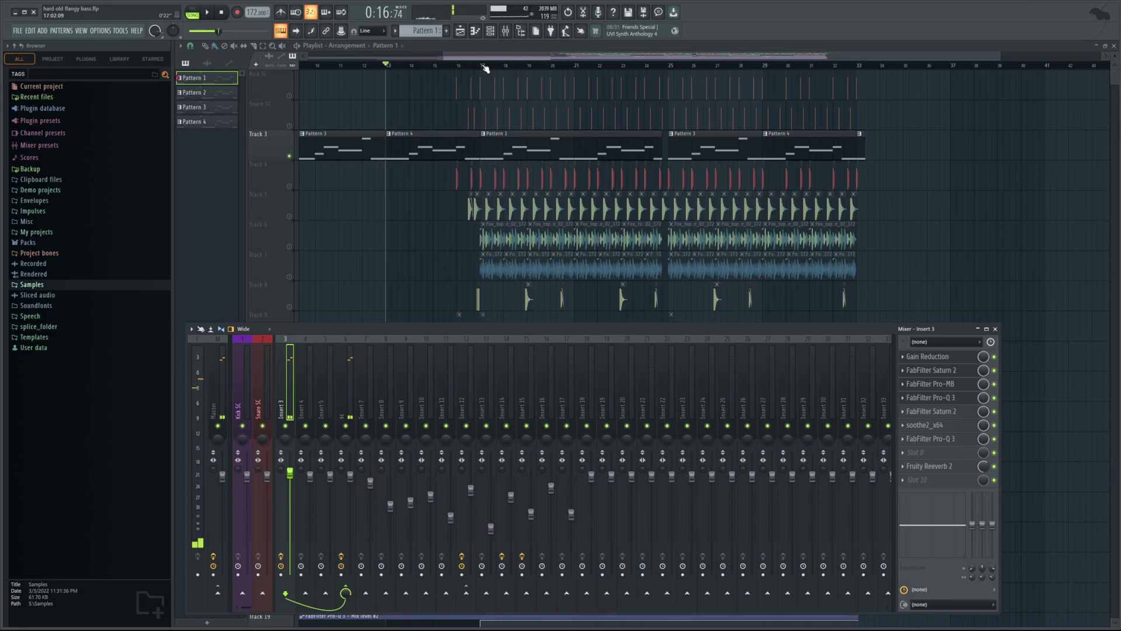
pyautogui.click(506, 30)
pyautogui.click(506, 30)
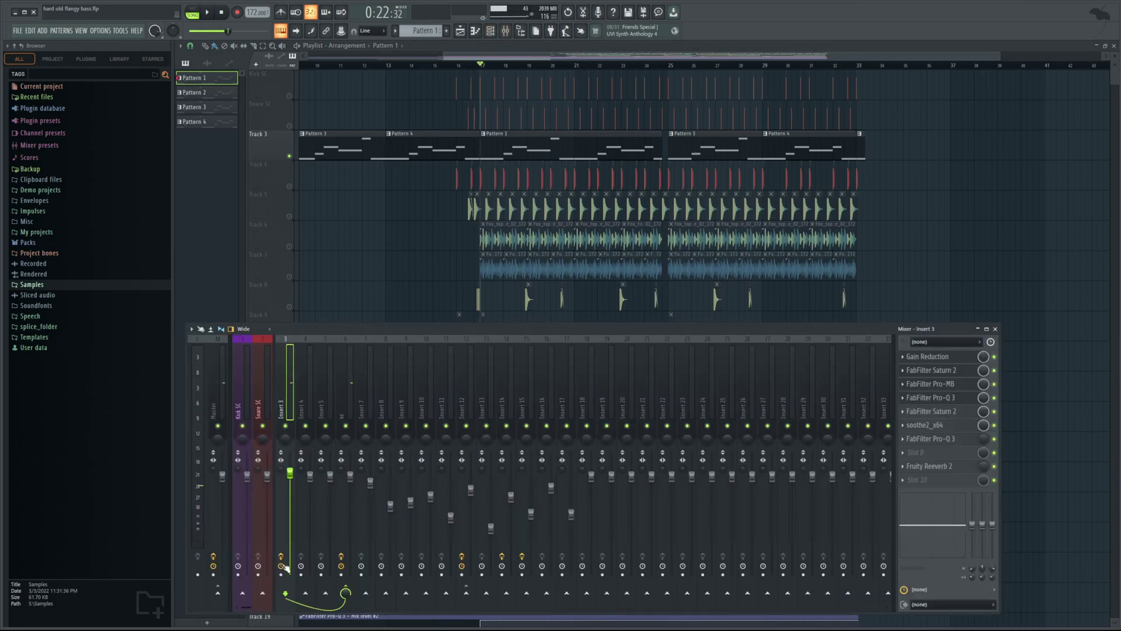
pyautogui.click(211, 12)
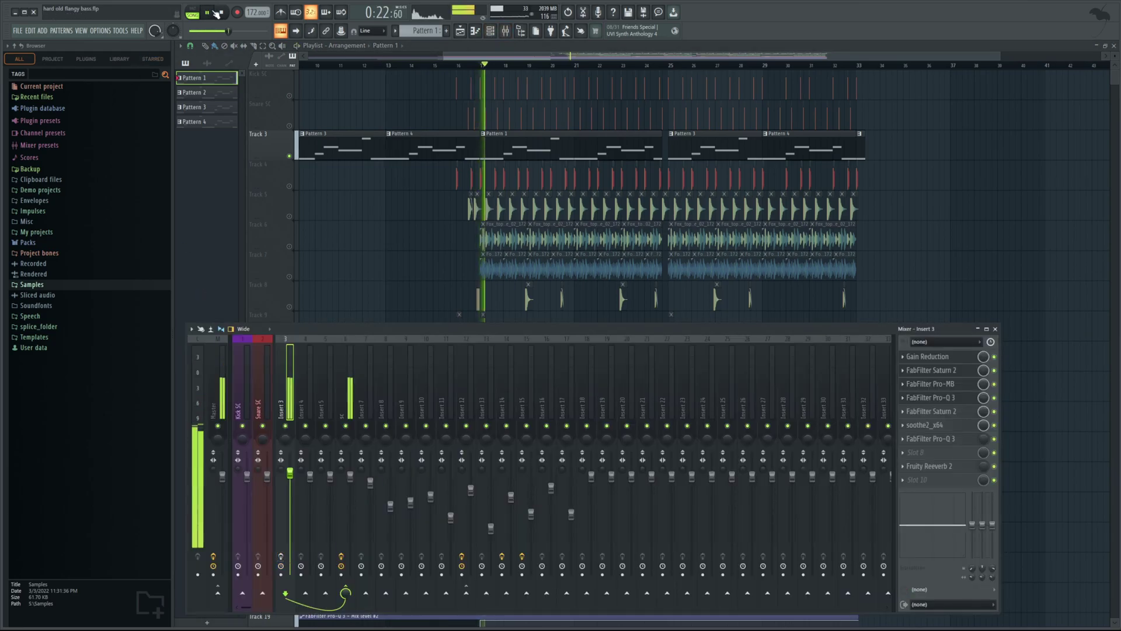
pyautogui.press('space')
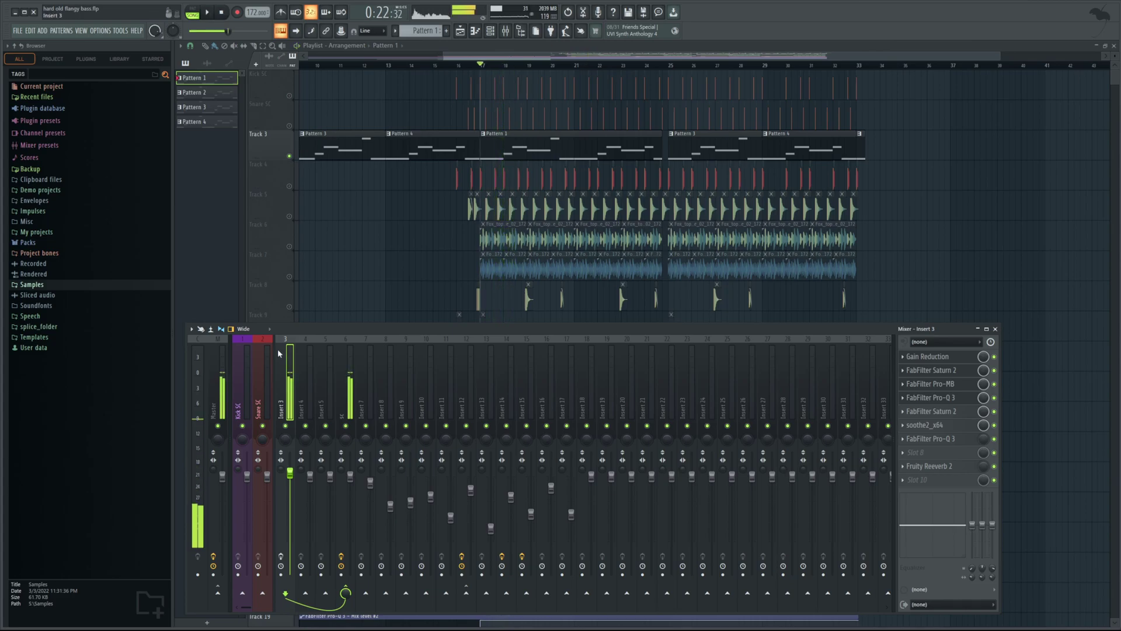
pyautogui.click(211, 12)
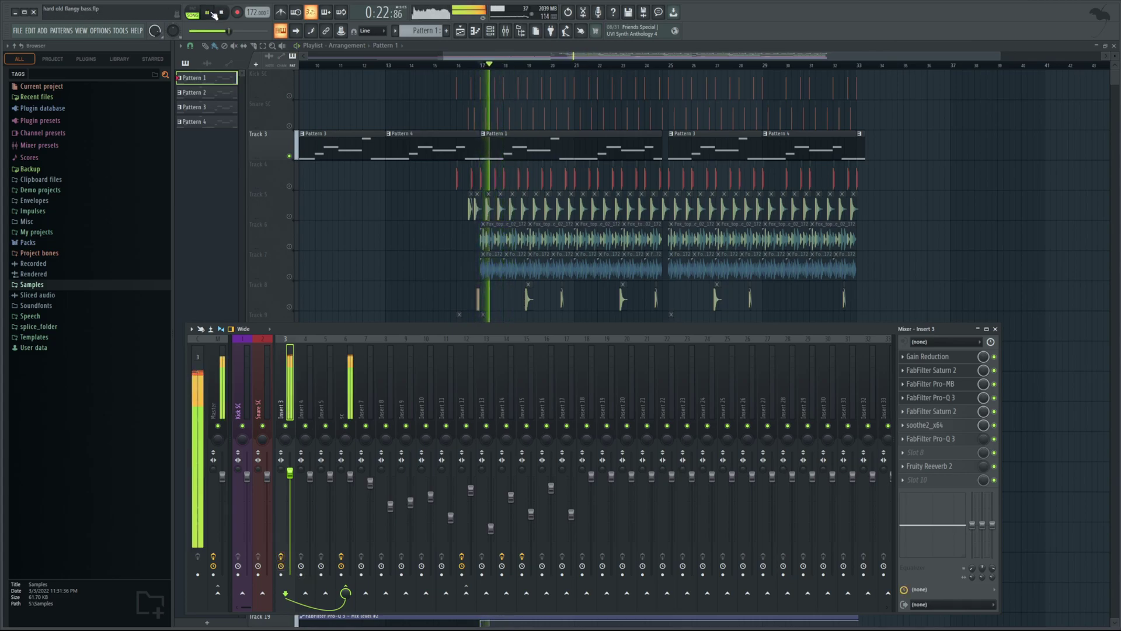
pyautogui.click(222, 12)
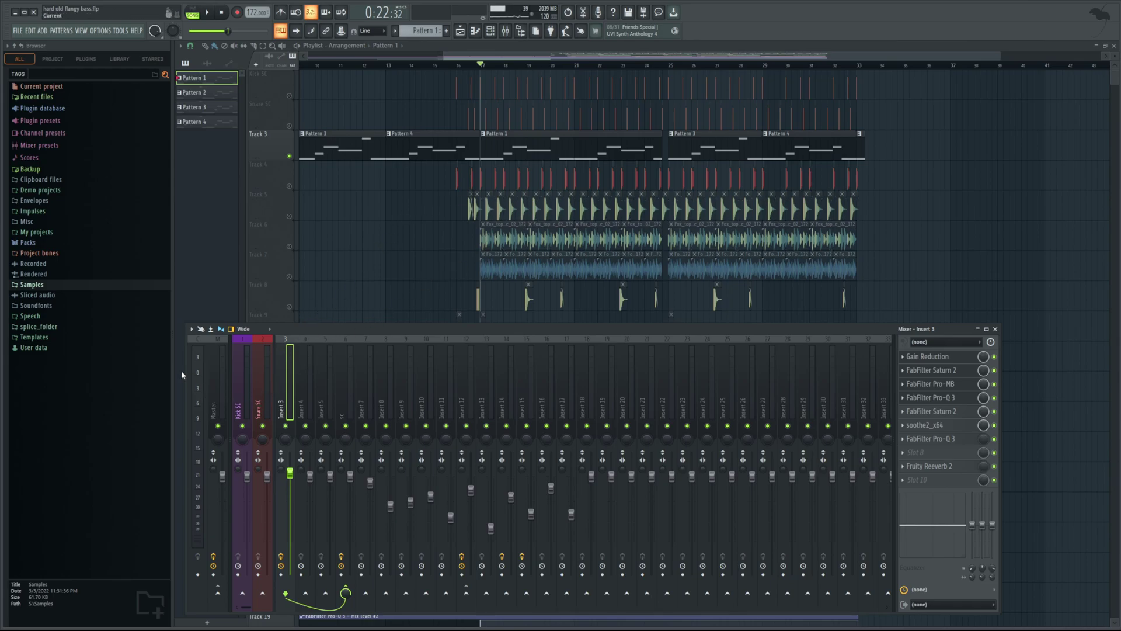
pyautogui.click(208, 12)
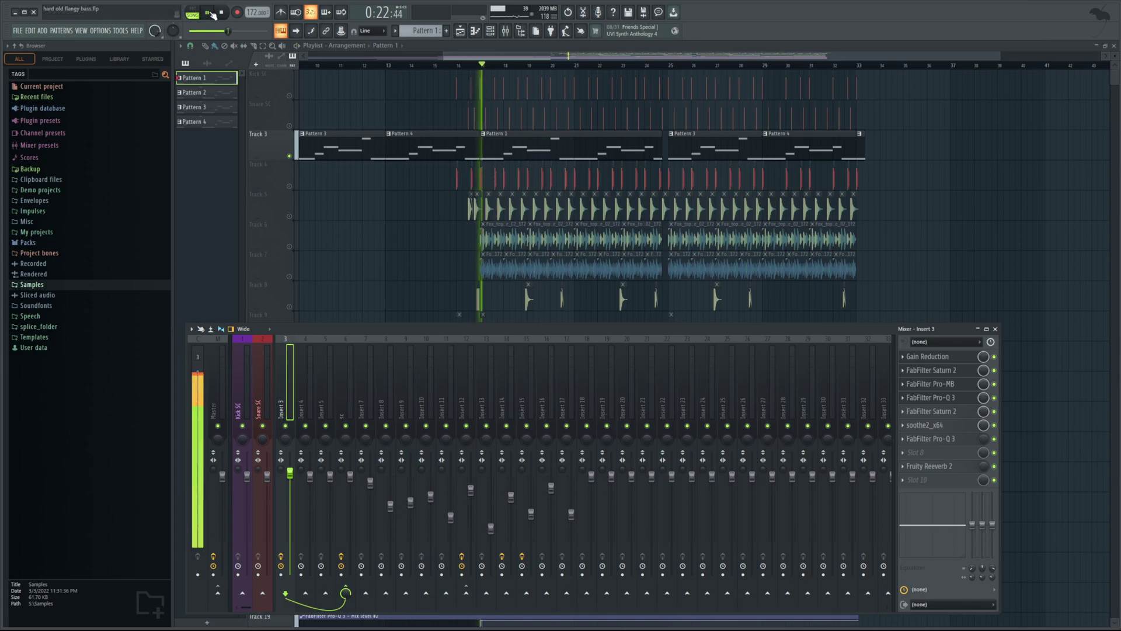
pyautogui.press('space')
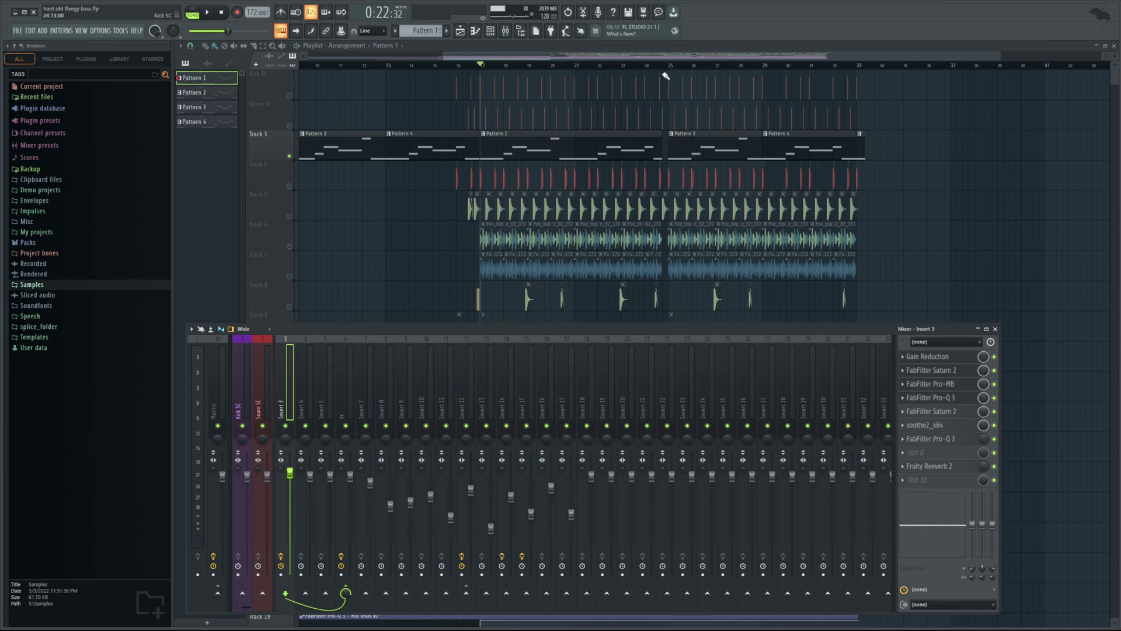
# Save the project, switch to Pattern 3 and open the Vital #2 synth
pyautogui.click(490, 31)
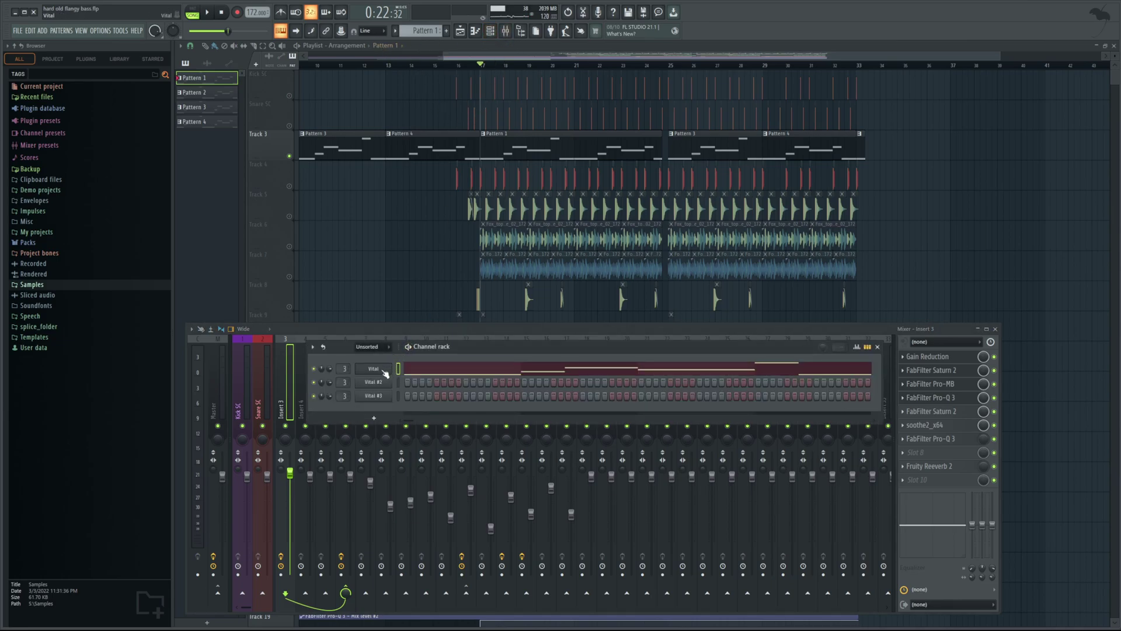
pyautogui.hotkey('ctrl', 's')
pyautogui.scroll(-2, 416, 30)
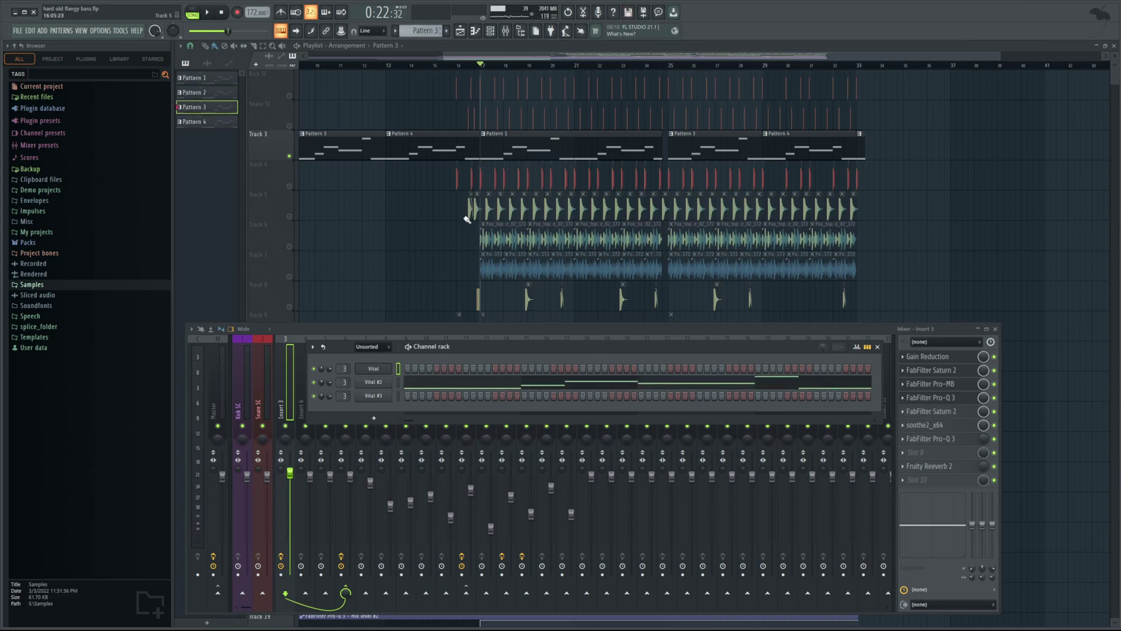
pyautogui.click(380, 384)
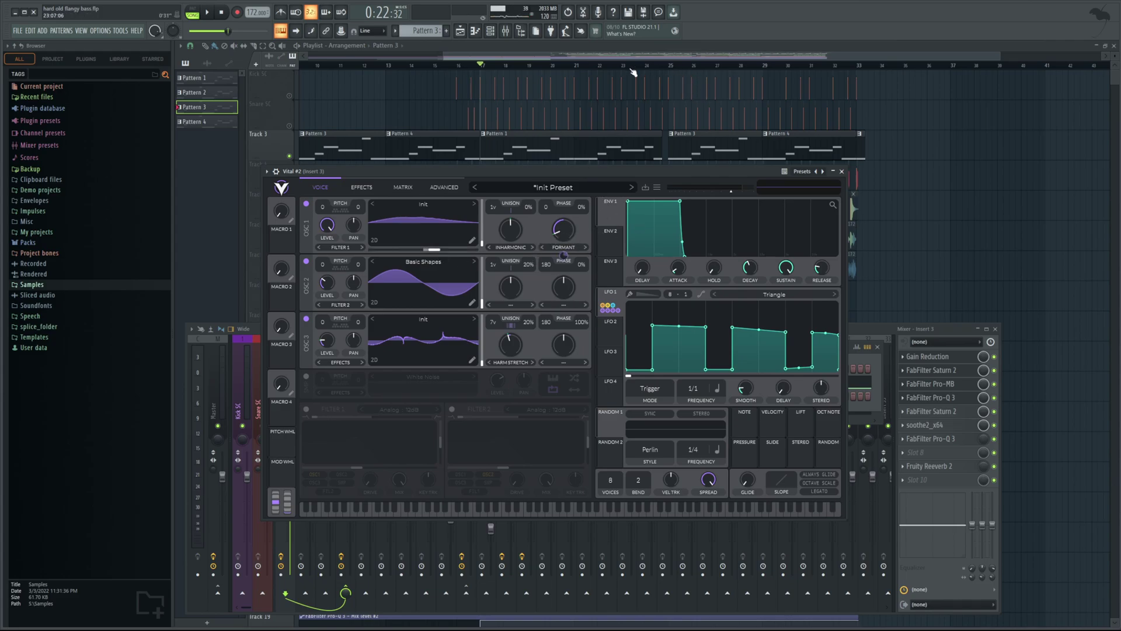
# Play the playlist from bars 17 and 25, then select the Pattern 3 clip at bar 25
pyautogui.click(488, 68)
pyautogui.press('space')
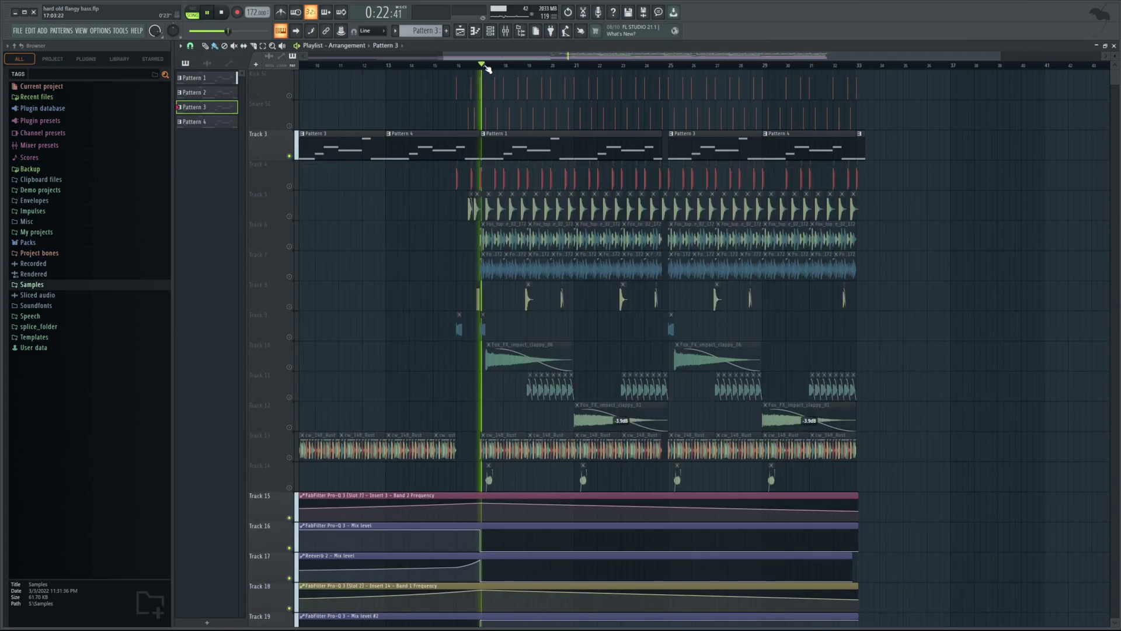
pyautogui.click(671, 68)
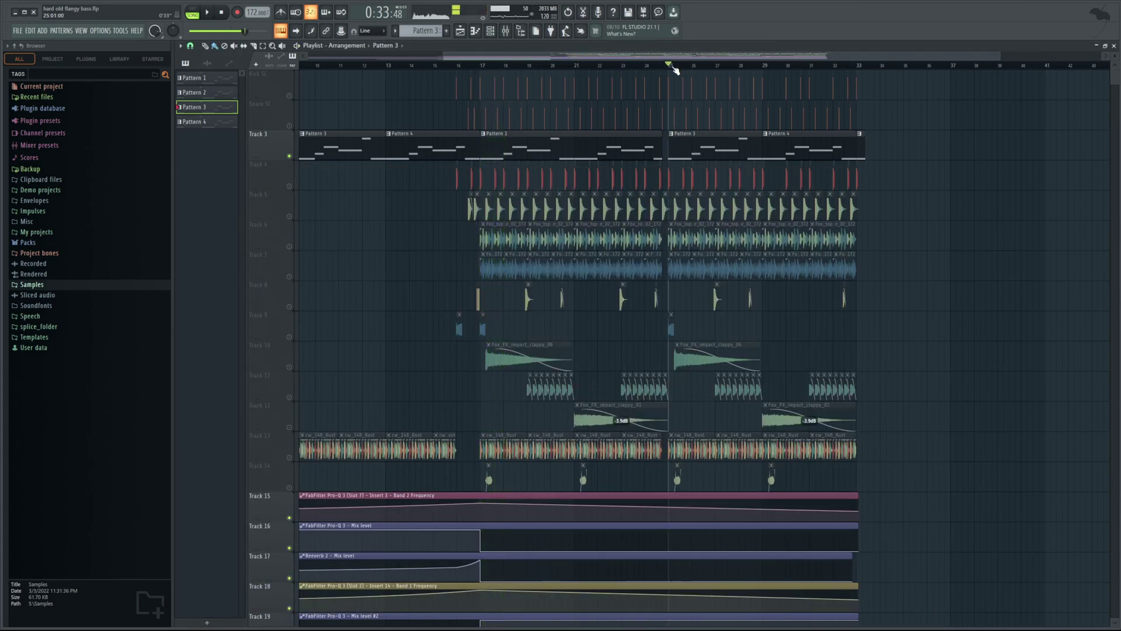
pyautogui.press('space')
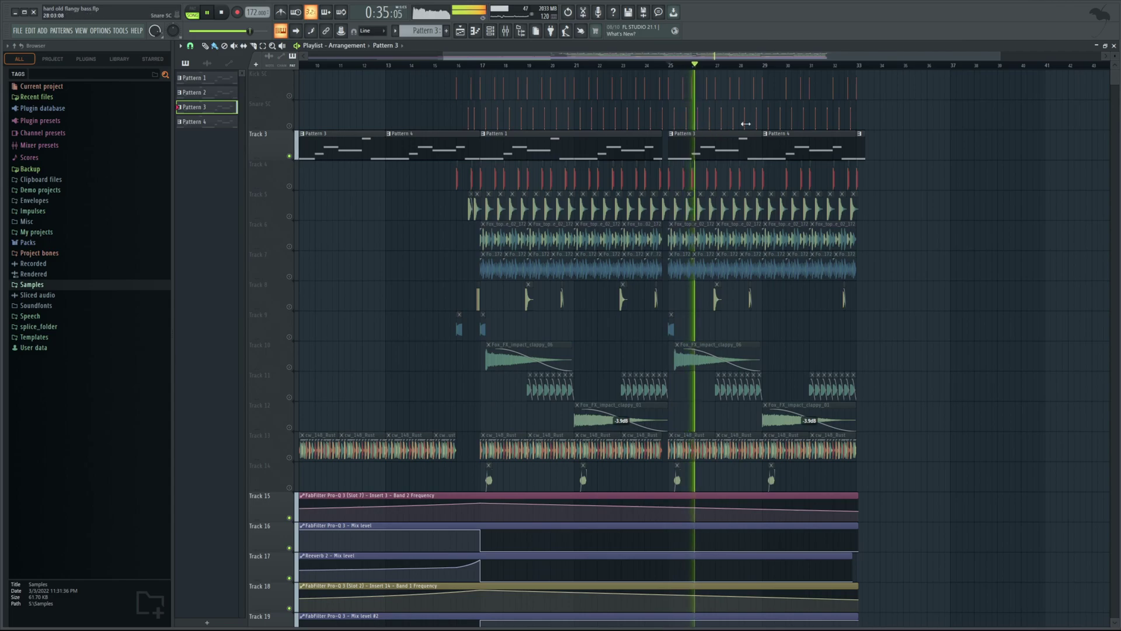
pyautogui.press('space')
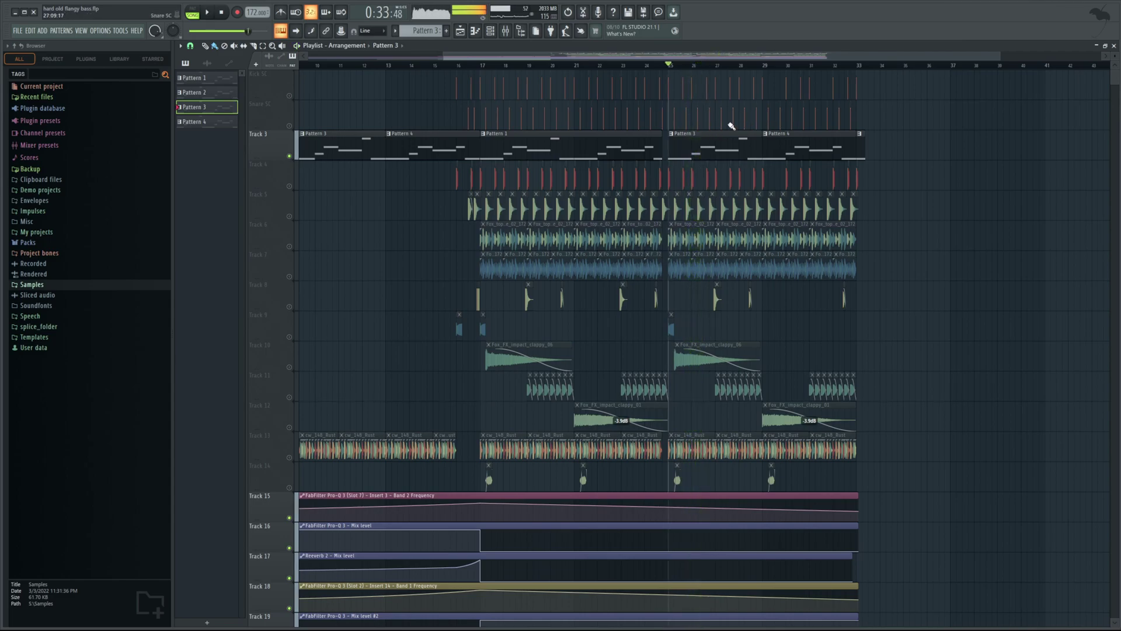
pyautogui.click(693, 142)
# Audition the arrangement from bar 29, then return the song position to bar 25
pyautogui.click(765, 67)
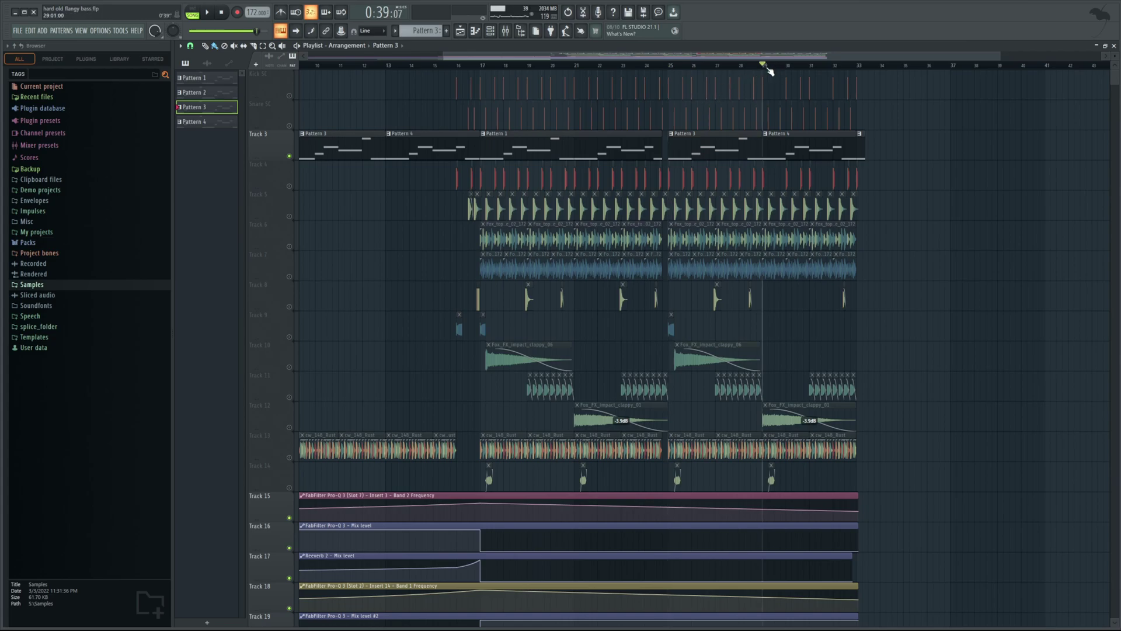
pyautogui.press('space')
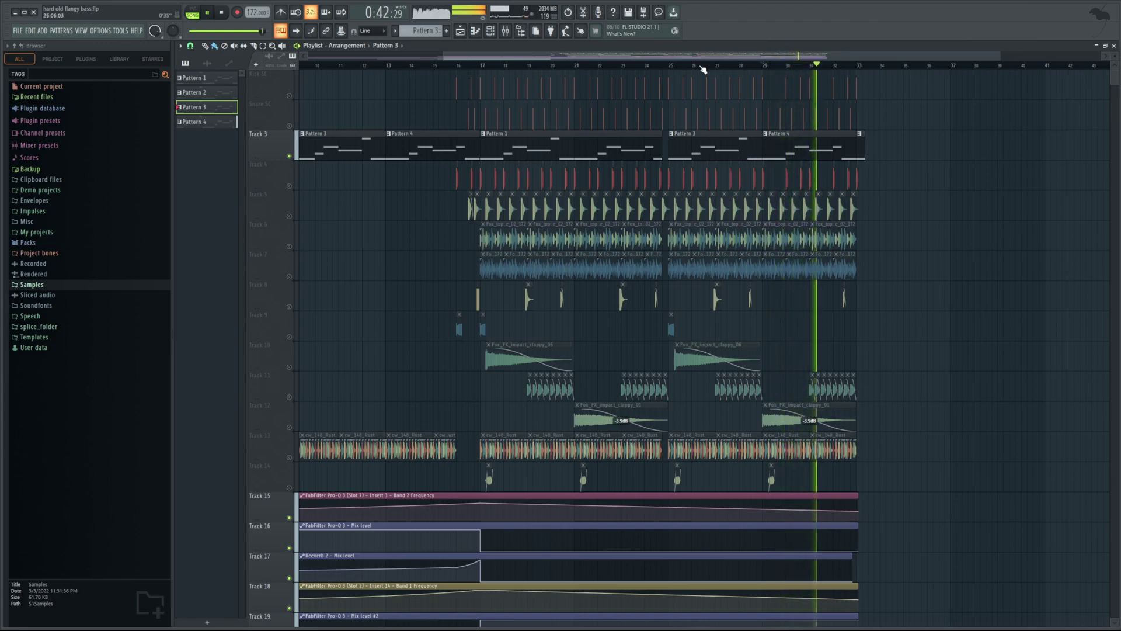
pyautogui.press('space')
pyautogui.click(671, 66)
# Check Vital #2's rythmic dancefloor preset, then set the song position back to bar 17
pyautogui.click(490, 30)
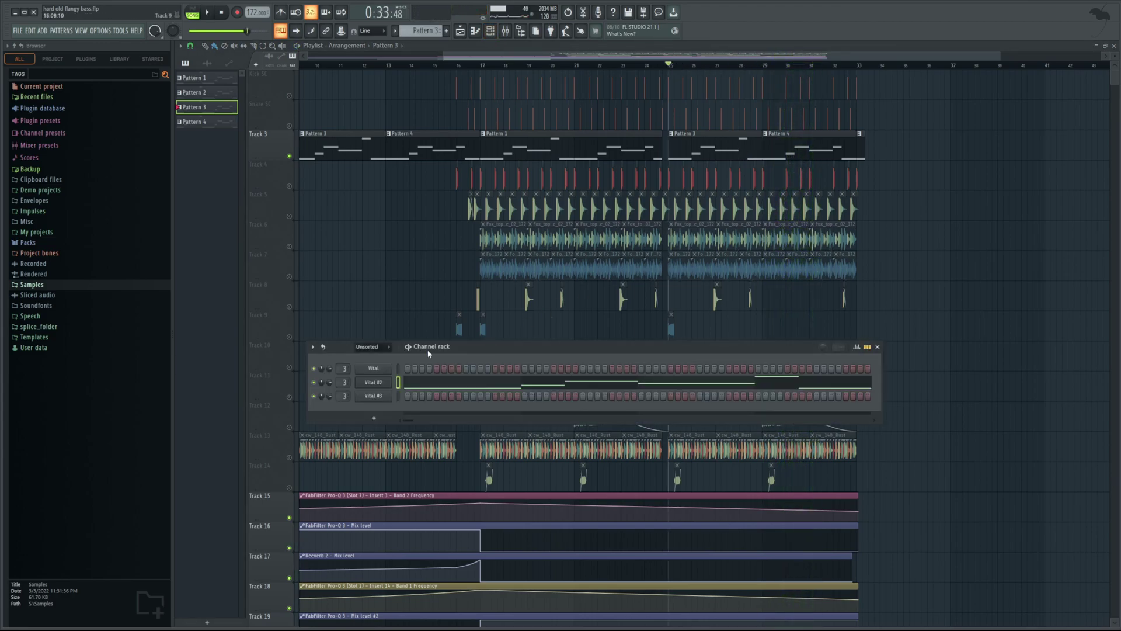
pyautogui.click(388, 383)
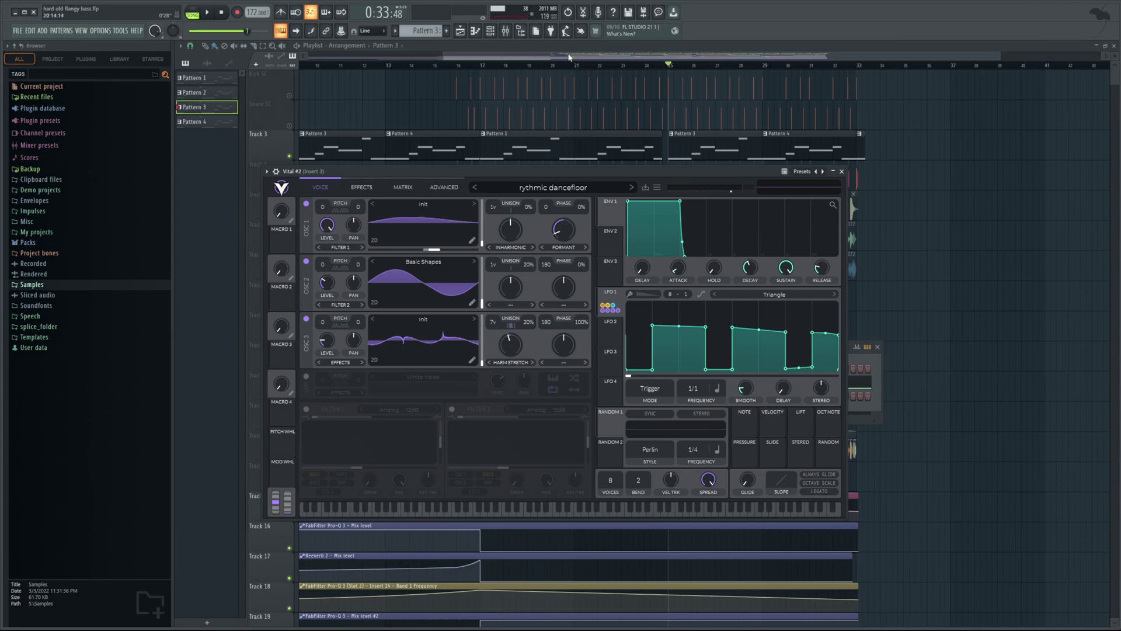
pyautogui.press('Escape')
pyautogui.hscroll(-1, 553, 68)
pyautogui.click(512, 66)
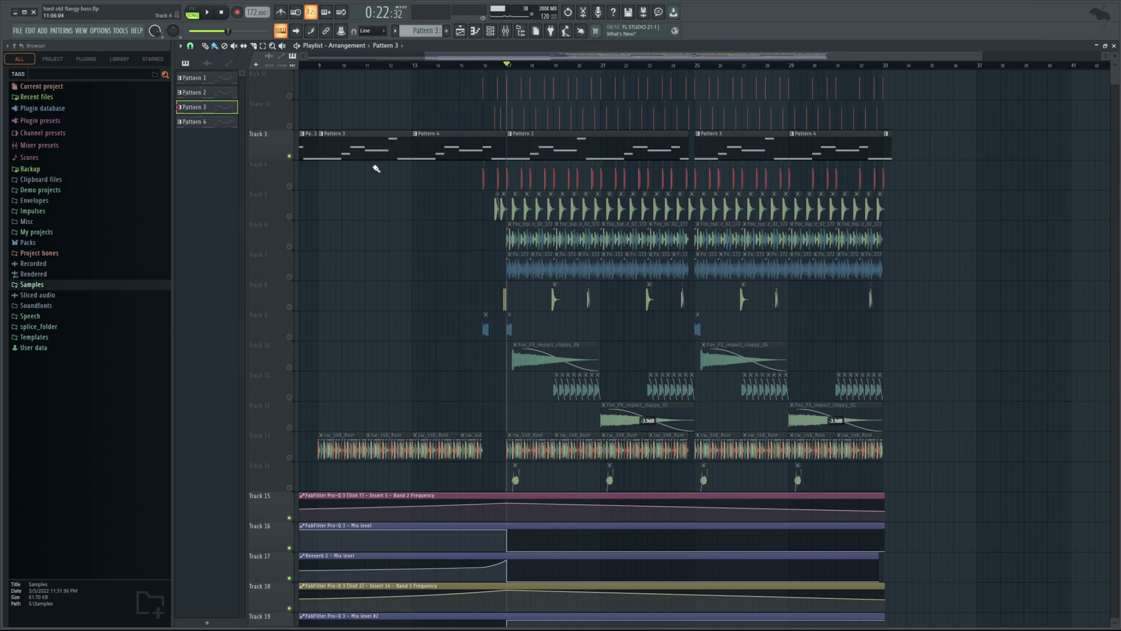
# Mute Tracks 6 through 14, leaving the drum tracks playing
pyautogui.click(289, 155)
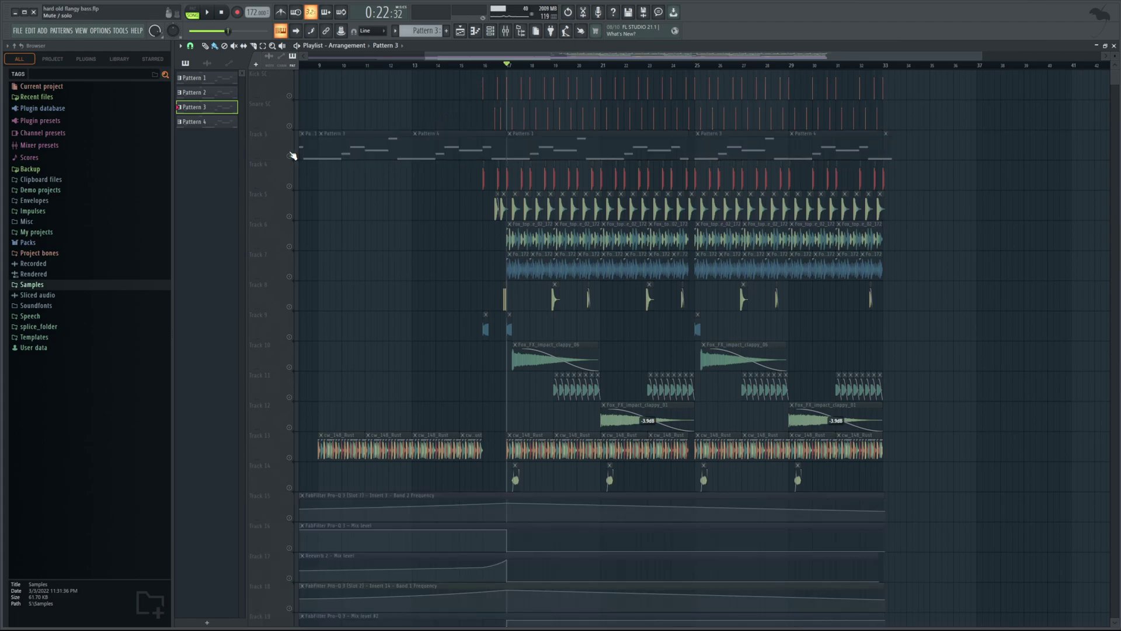
pyautogui.click(290, 155)
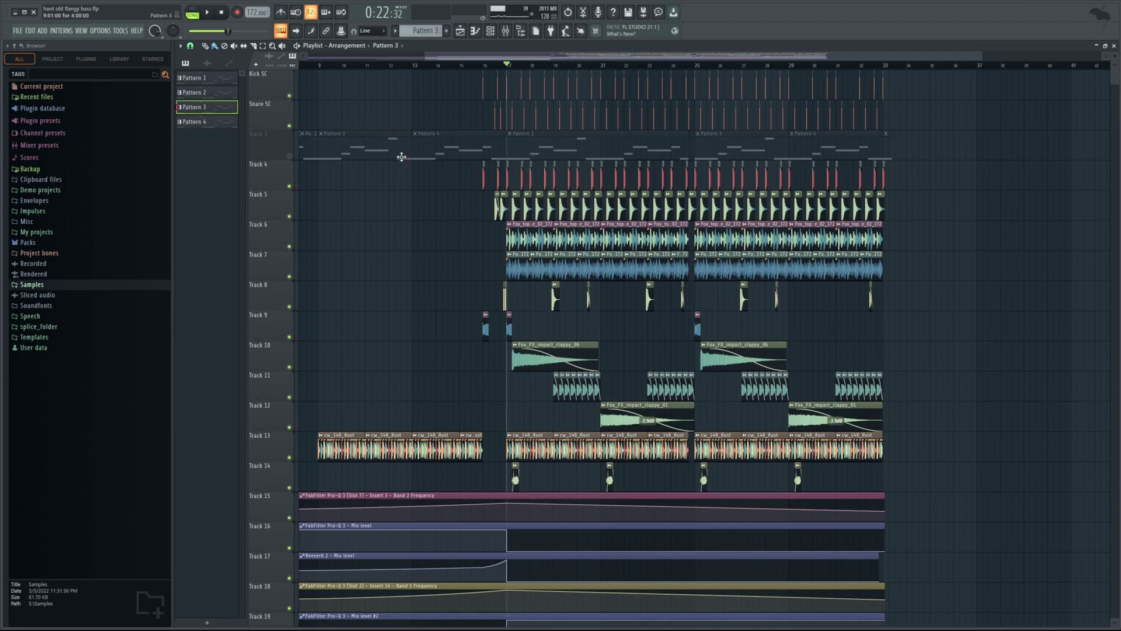
pyautogui.click(290, 216)
pyautogui.click(291, 247)
pyautogui.click(290, 277)
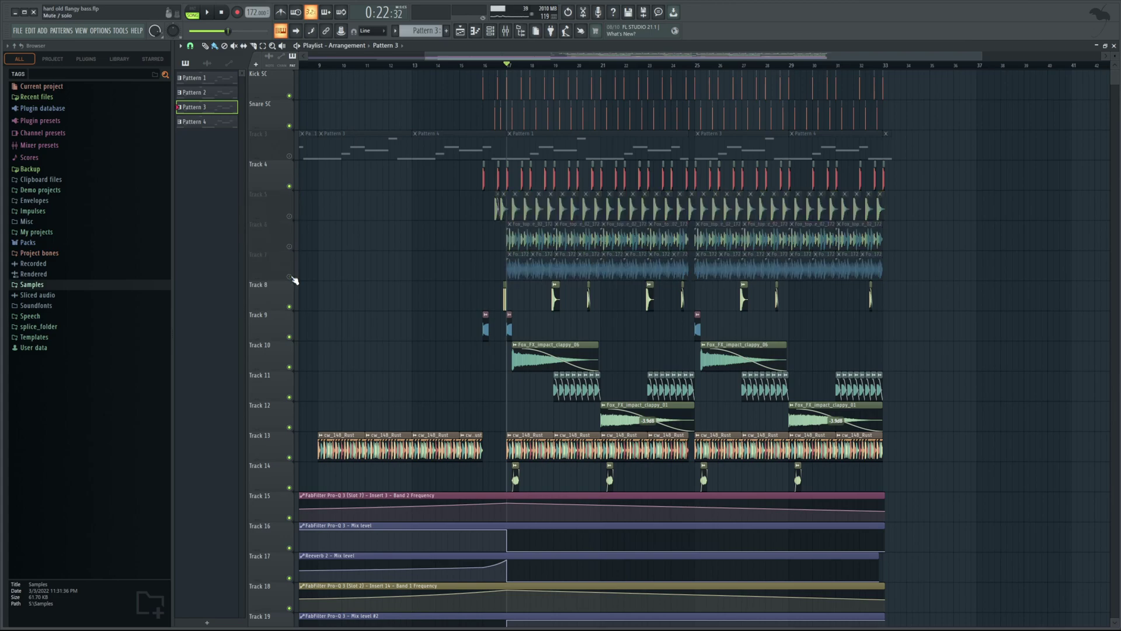
pyautogui.click(290, 215)
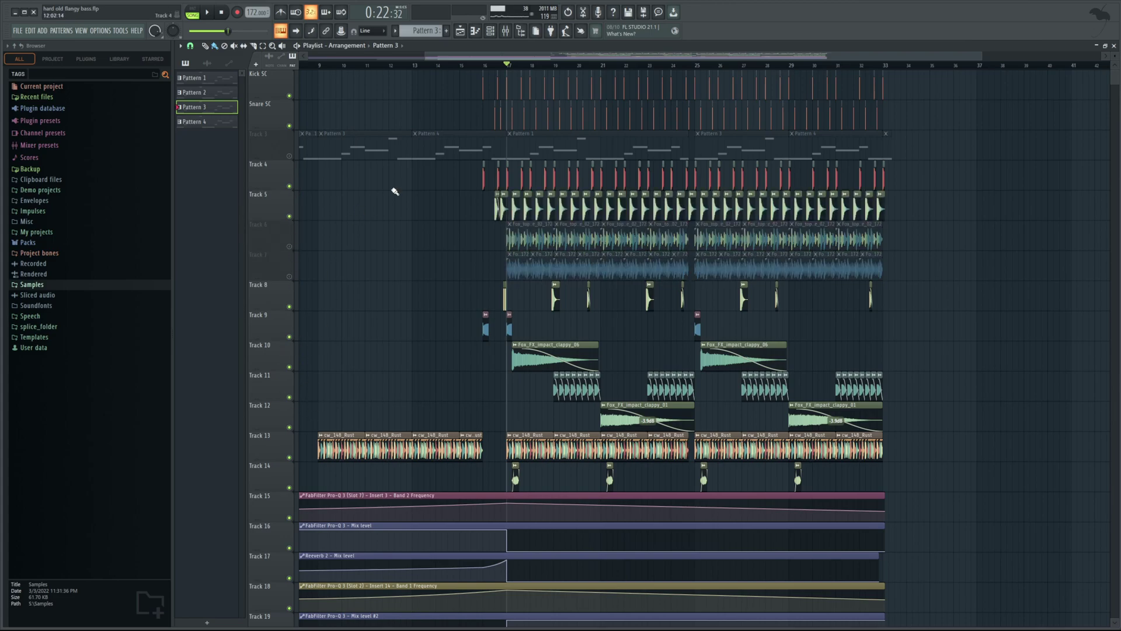
pyautogui.click(289, 458)
pyautogui.click(289, 488)
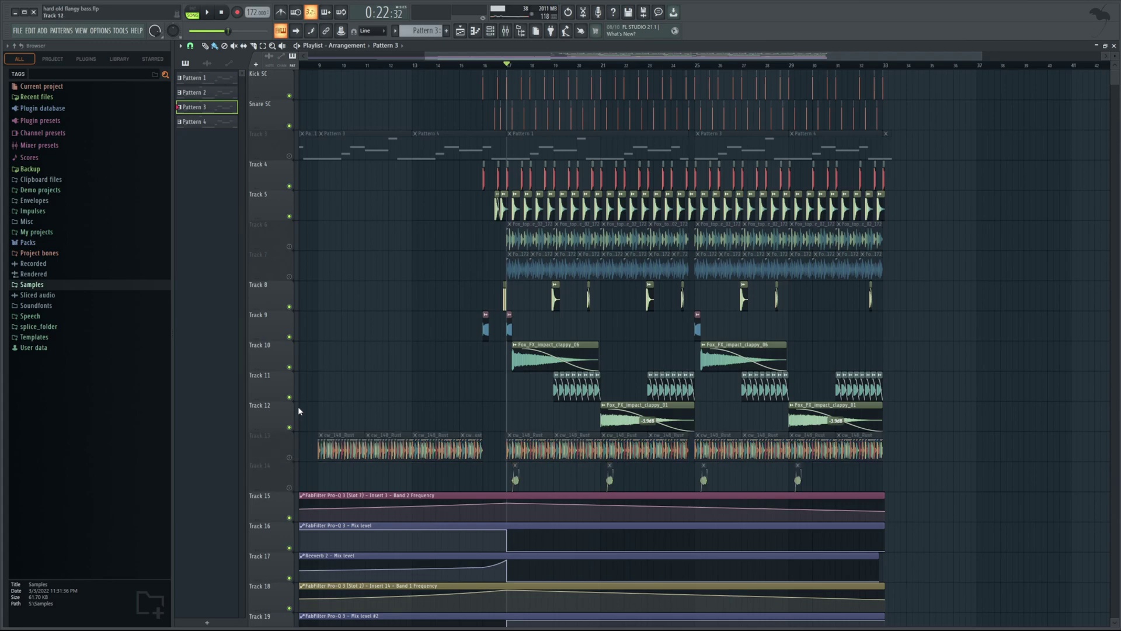
pyautogui.click(289, 427)
pyautogui.click(289, 397)
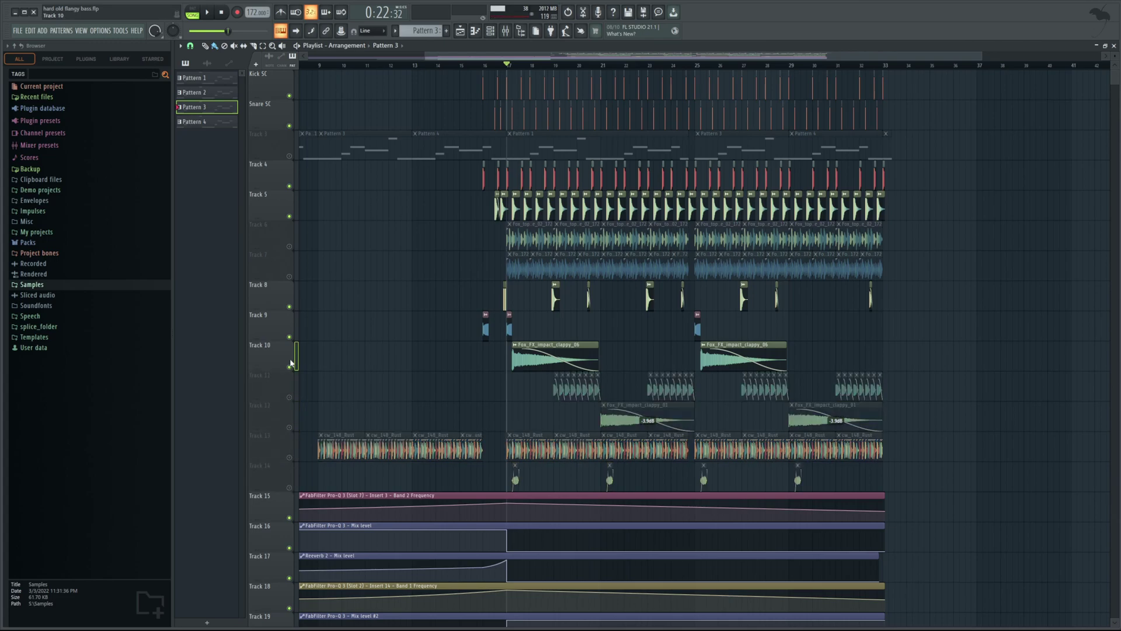
pyautogui.click(289, 366)
pyautogui.click(289, 337)
pyautogui.click(289, 306)
# Play the remaining tracks with the mixer showing the Master channel's effects
pyautogui.click(506, 30)
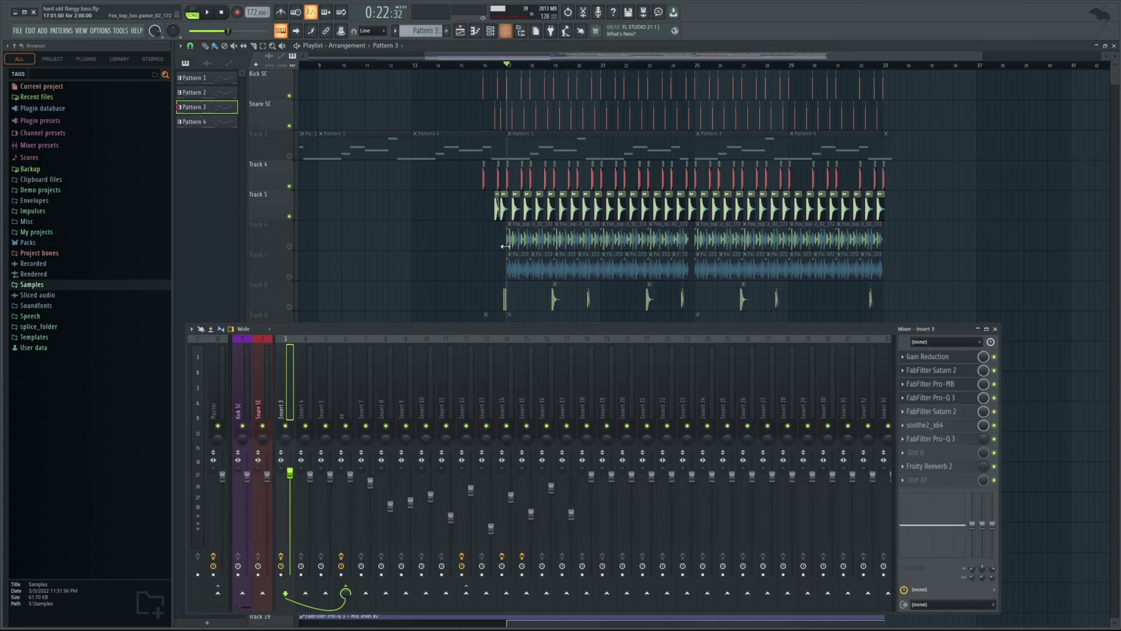
pyautogui.click(219, 410)
pyautogui.press('space')
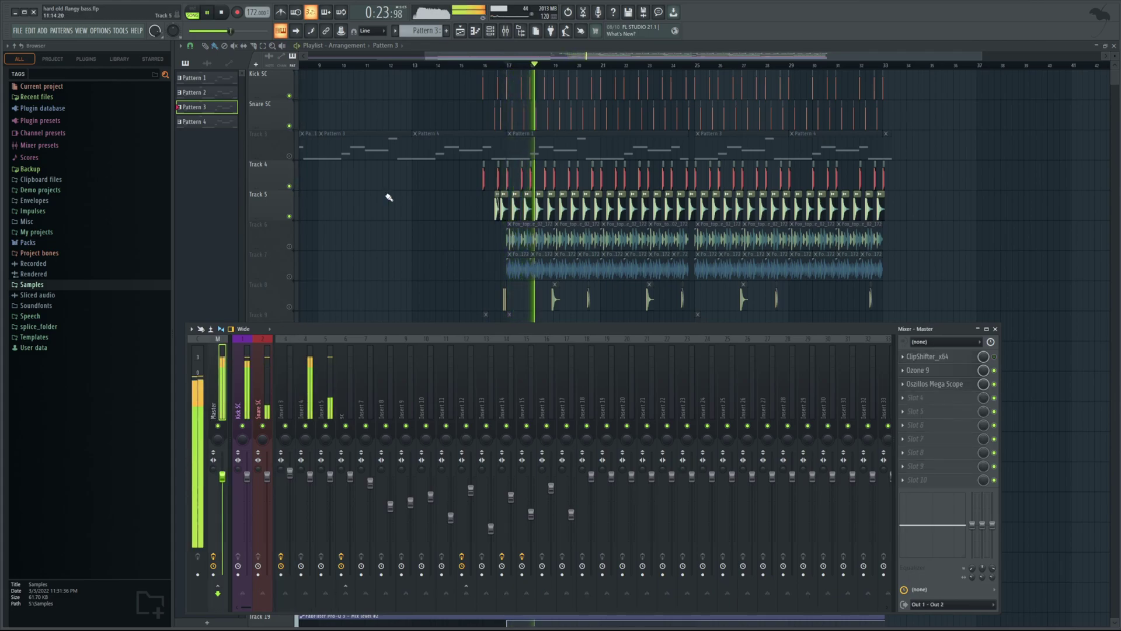
pyautogui.press('space')
pyautogui.press('F9')
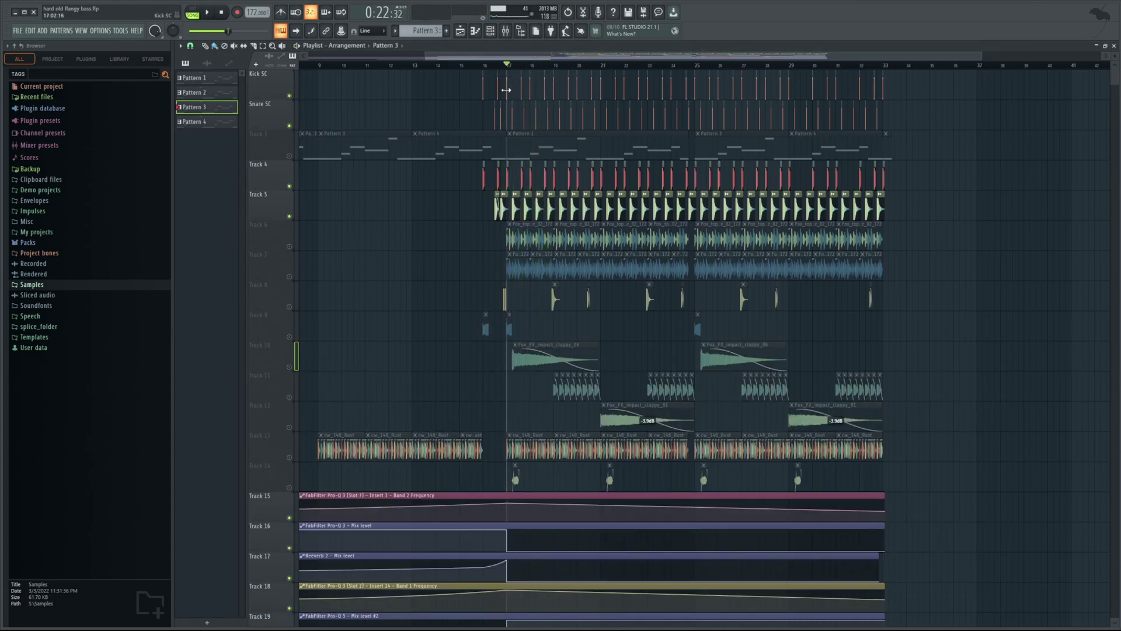
# Unmute Tracks 6, 7, 8, 9 and all other muted tracks
pyautogui.click(289, 246)
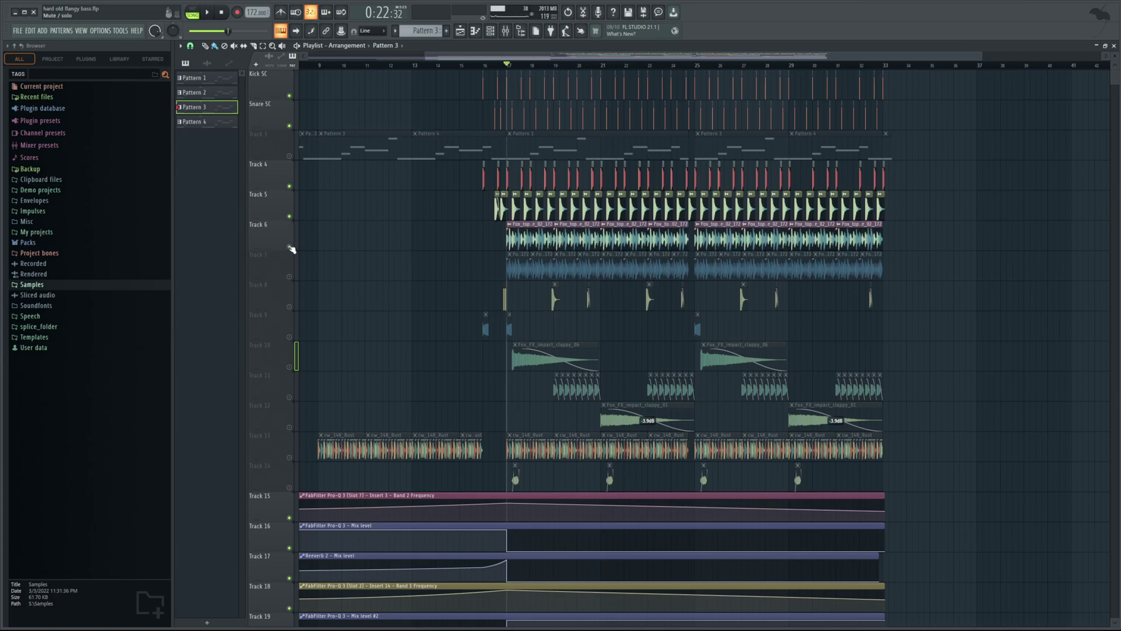
pyautogui.click(289, 276)
pyautogui.click(289, 306)
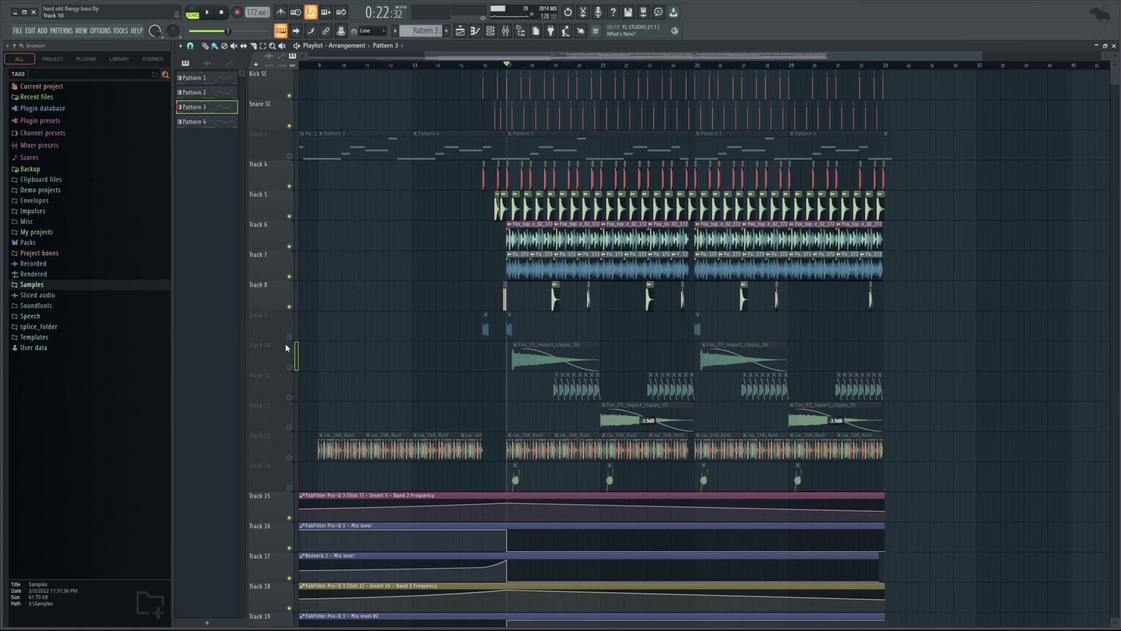
pyautogui.click(289, 336)
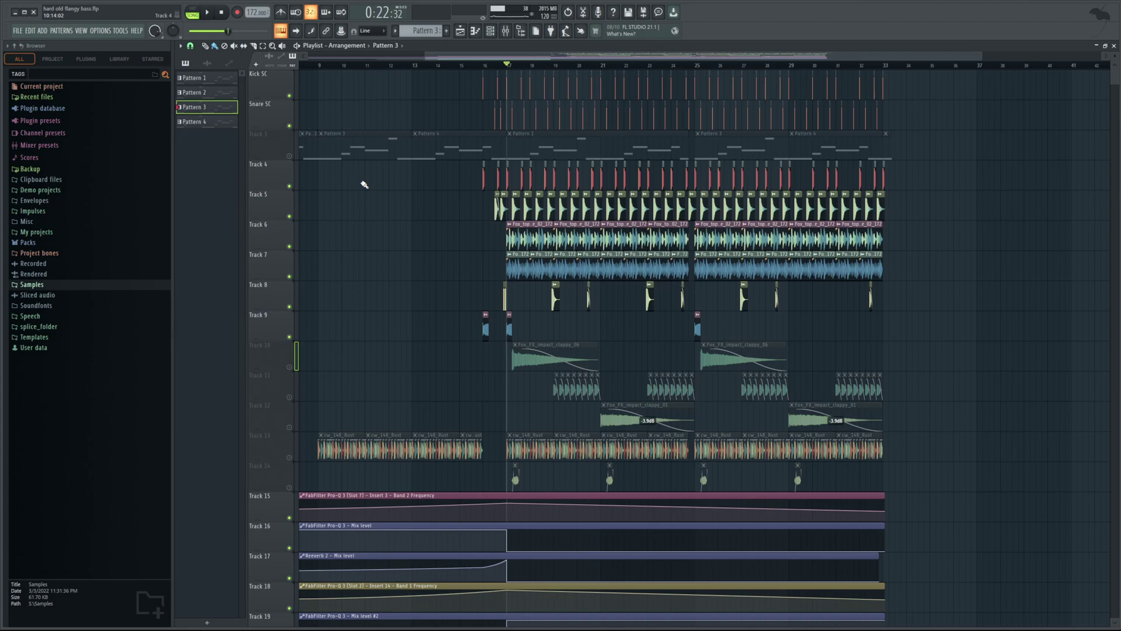
pyautogui.keyDown('ctrl'); pyautogui.click(289, 276); pyautogui.keyUp('ctrl')
pyautogui.keyDown('ctrl'); pyautogui.click(289, 277); pyautogui.keyUp('ctrl')
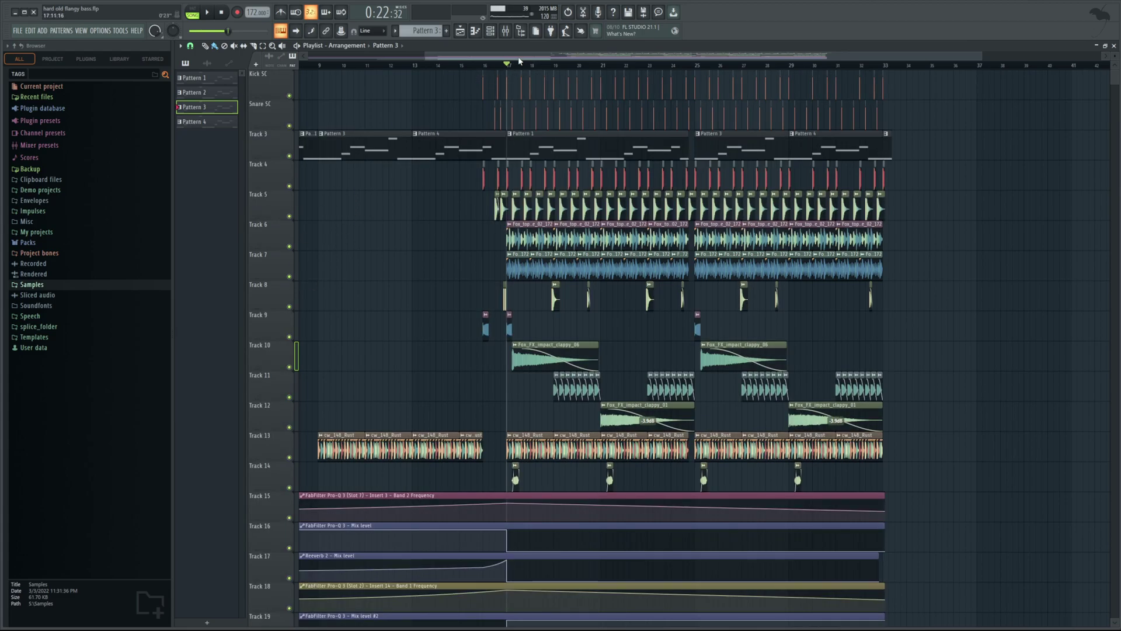
pyautogui.hscroll(1, 519, 61)
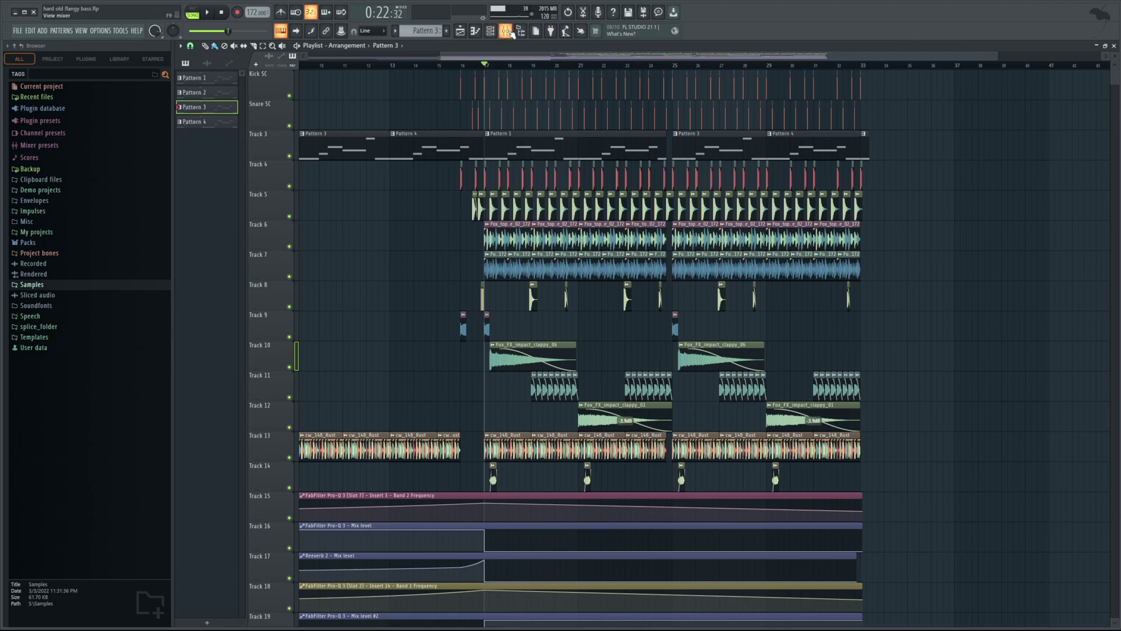
# Compare the effect chains of the sc and Kick SC mixer channels, ending on sc
pyautogui.click(511, 33)
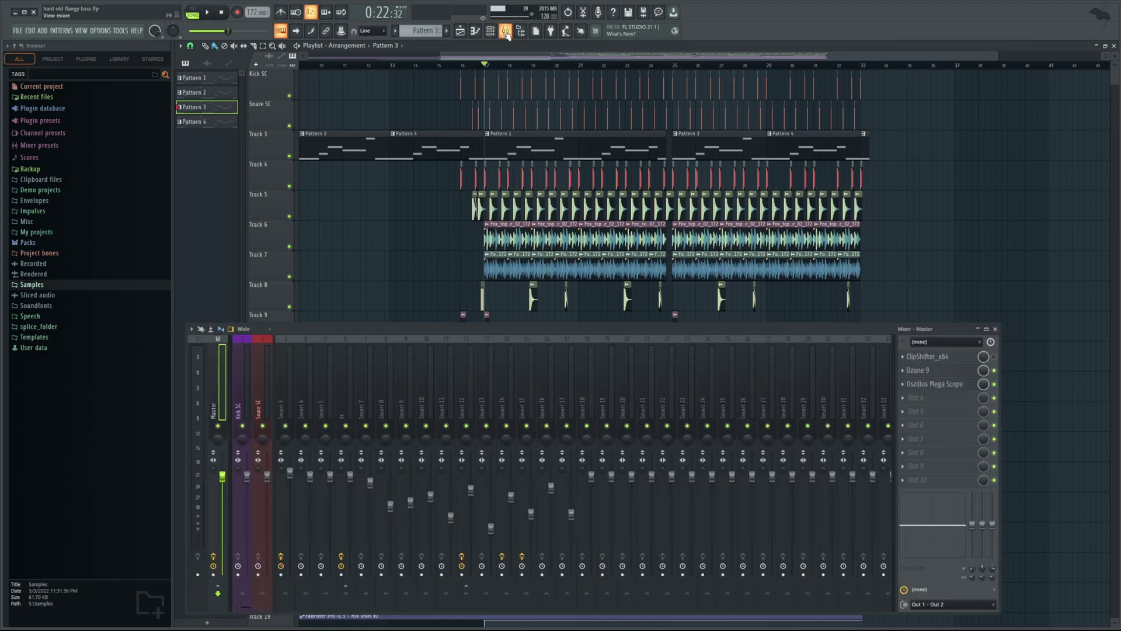
pyautogui.click(342, 407)
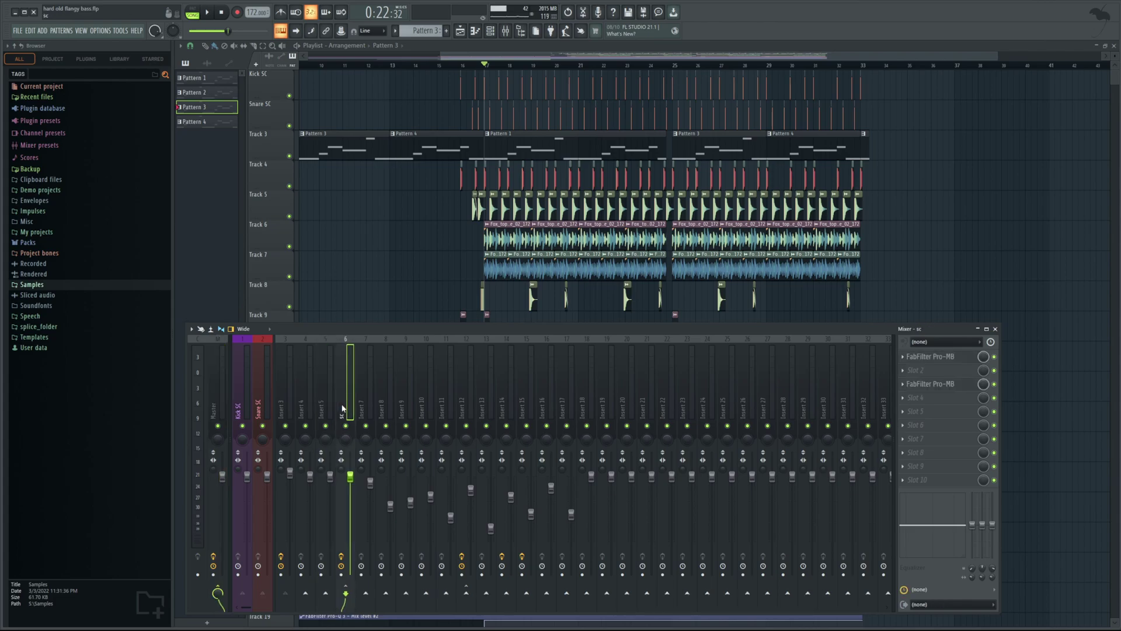
pyautogui.click(240, 412)
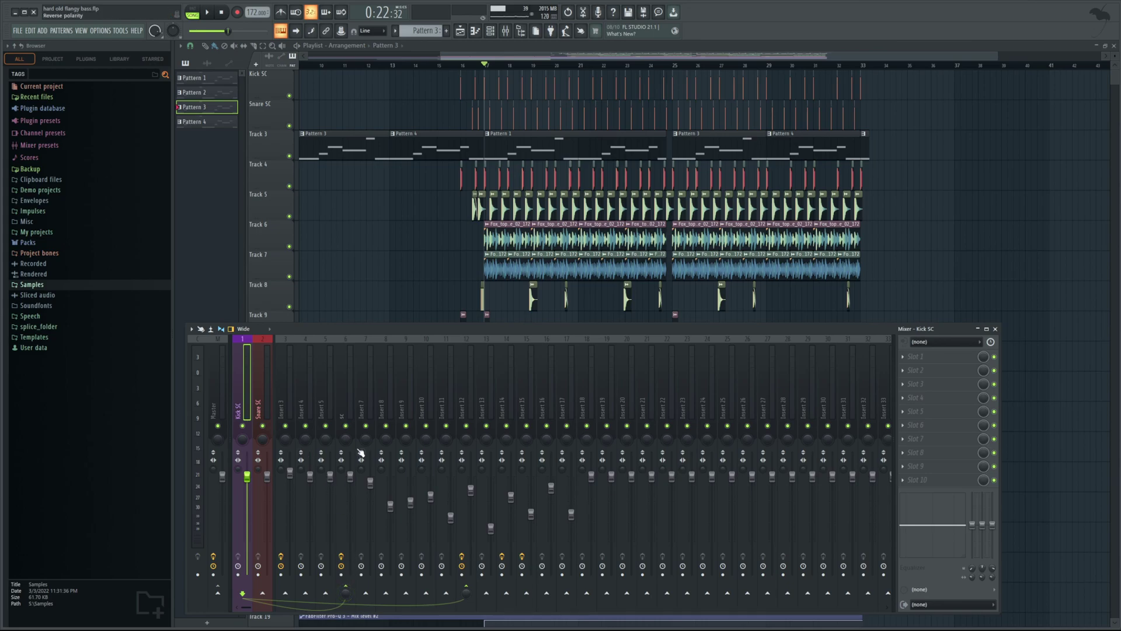
pyautogui.click(352, 407)
# In the sc channel's first Pro-MB, solo the low band and play it
pyautogui.click(951, 357)
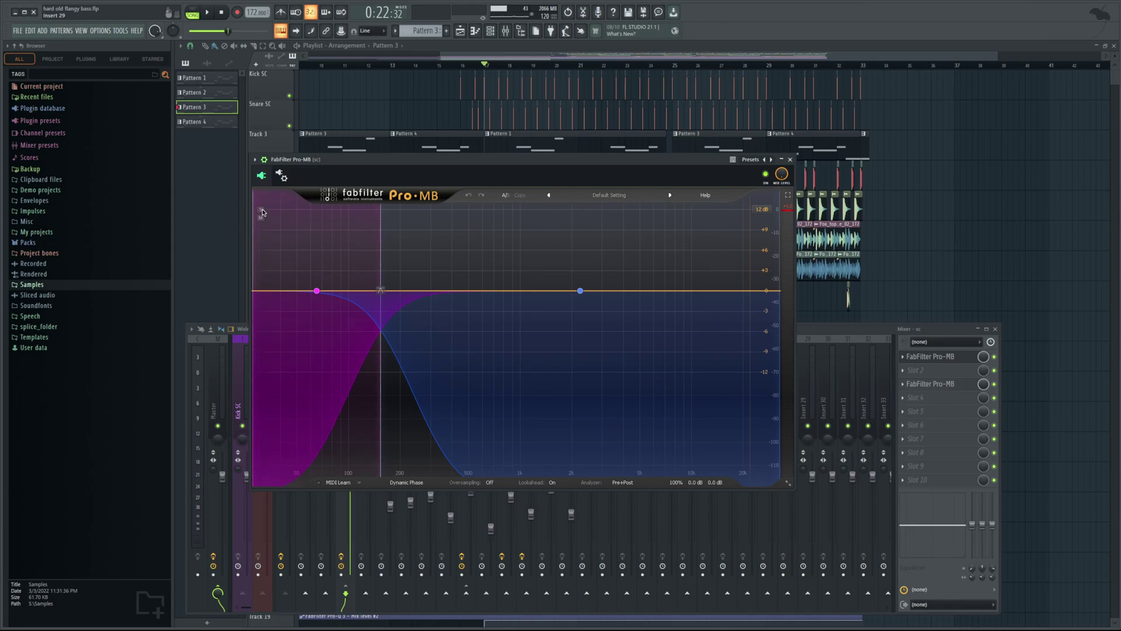
pyautogui.click(261, 210)
pyautogui.press('space')
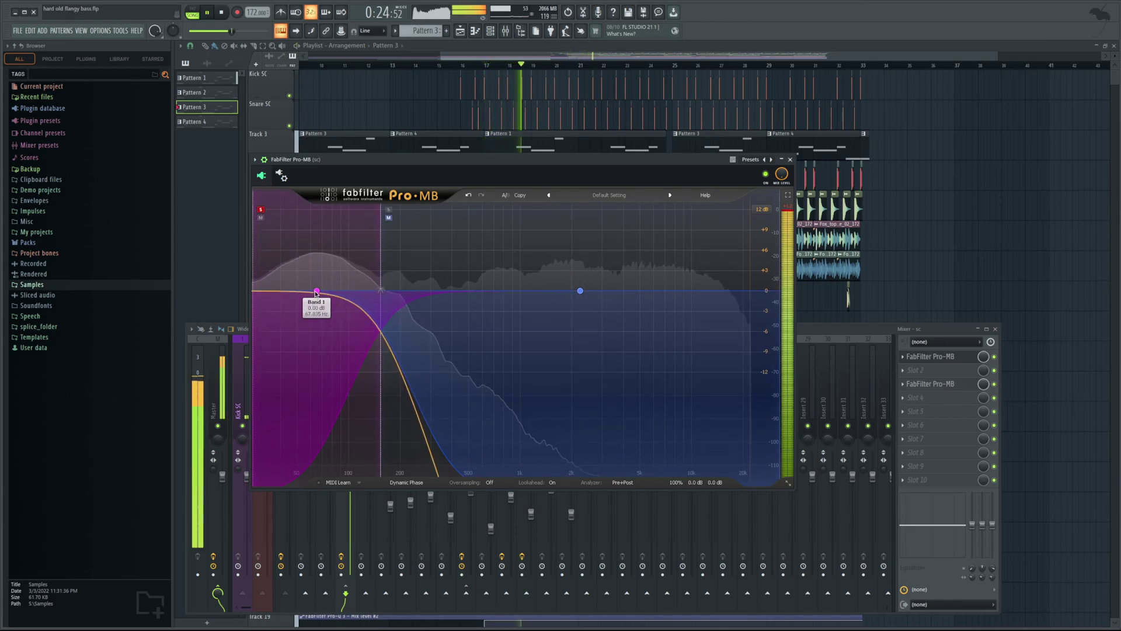
pyautogui.click(366, 267)
pyautogui.press('space')
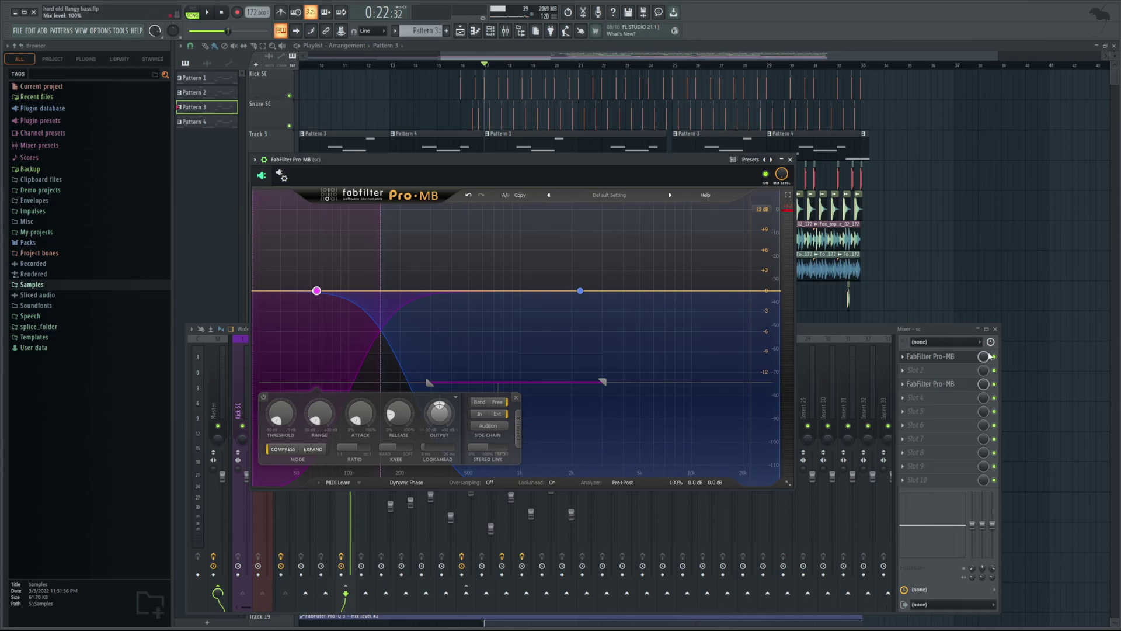
# Bypass both Pro-MB compressors on the sc channel and play the mix without them
pyautogui.click(998, 362)
pyautogui.click(995, 357)
pyautogui.click(994, 383)
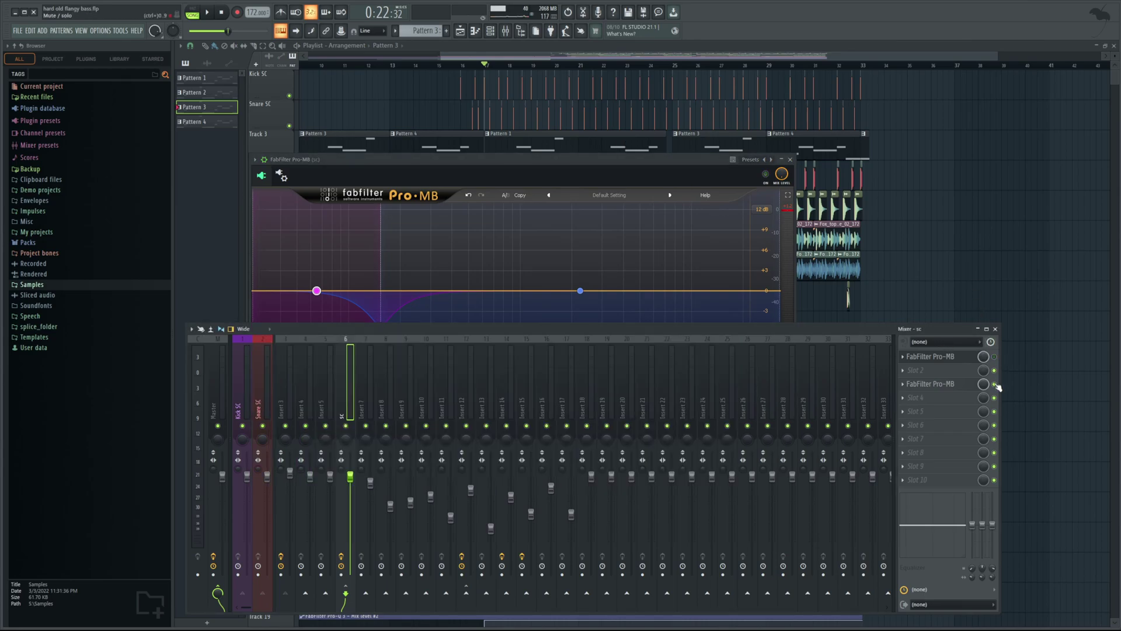
pyautogui.click(208, 14)
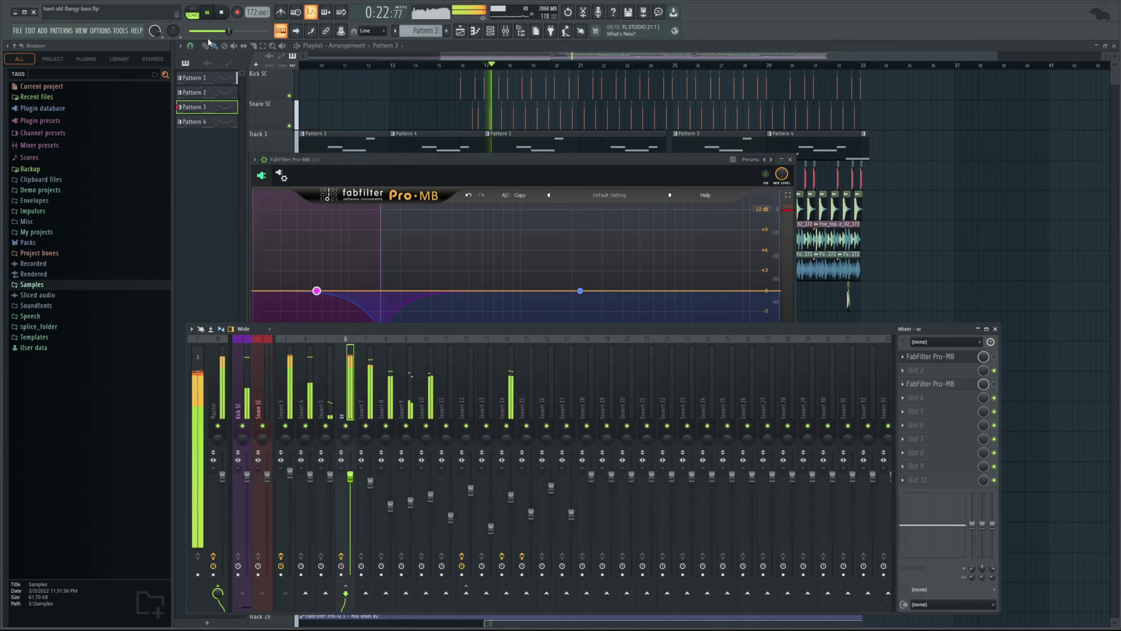
pyautogui.click(223, 373)
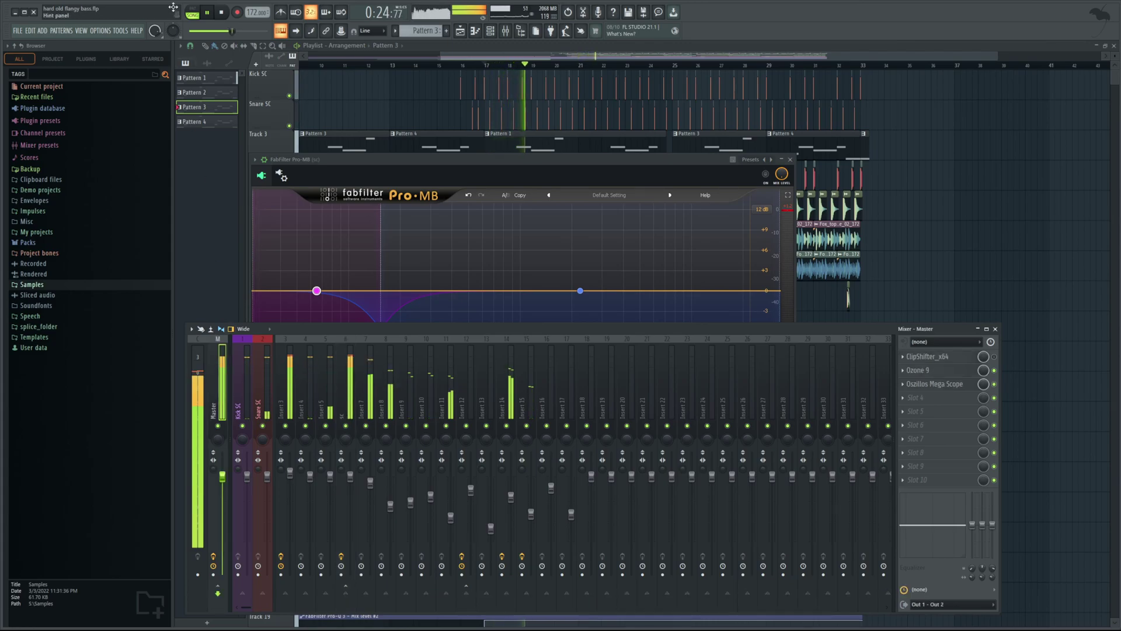
pyautogui.press('space')
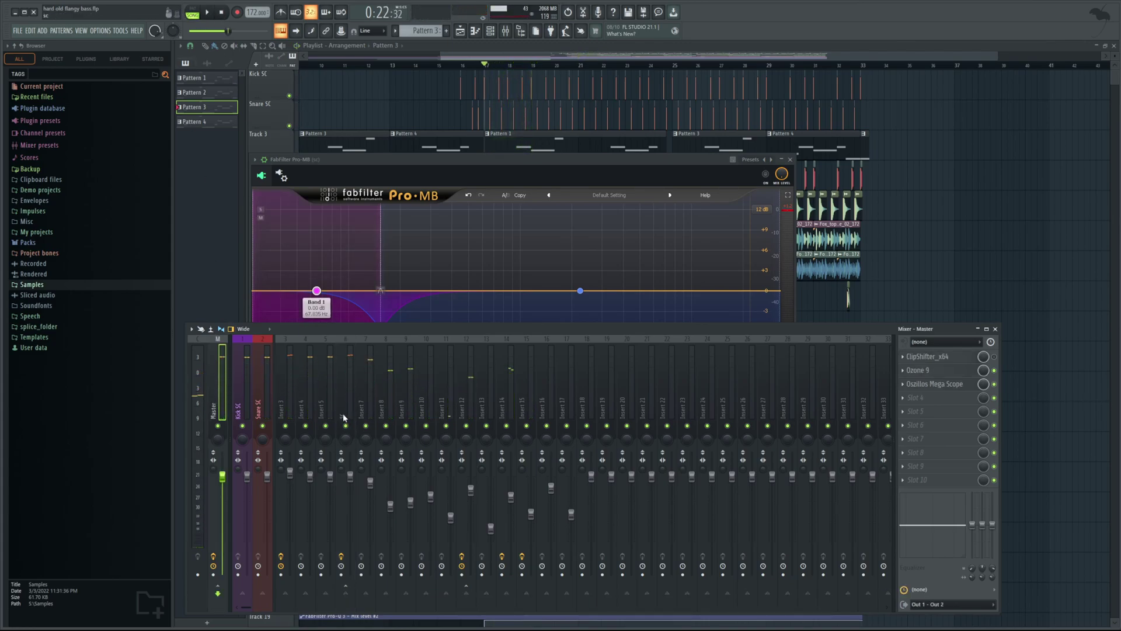
# Re-enable the second Pro-MB, replay to compare, then close the plugin and mixer
pyautogui.click(346, 385)
pyautogui.click(994, 384)
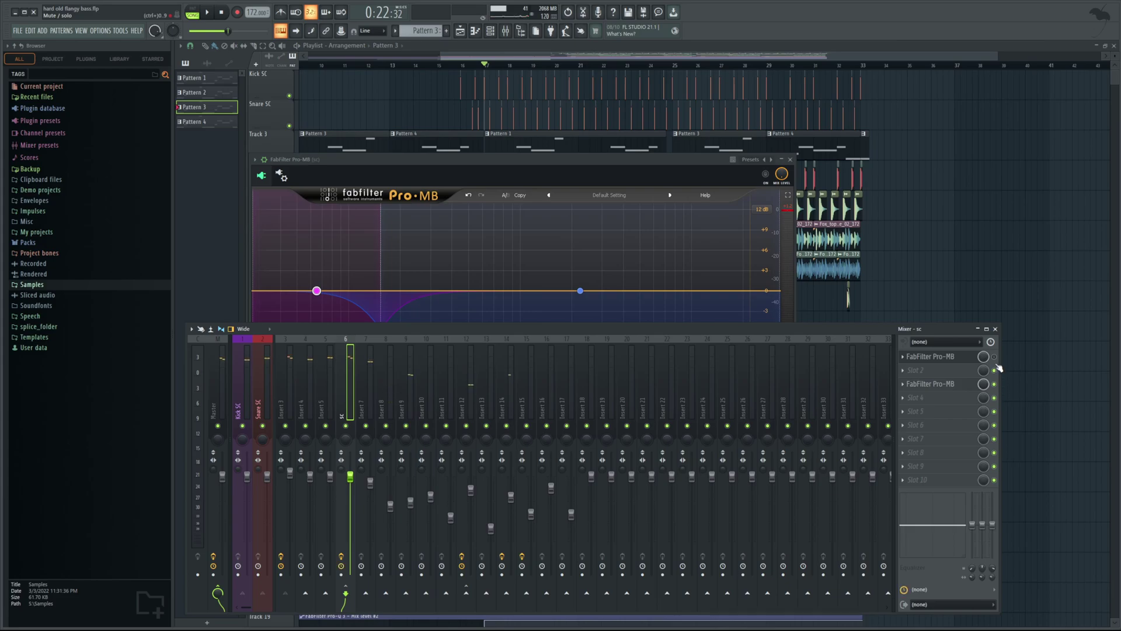
pyautogui.click(207, 13)
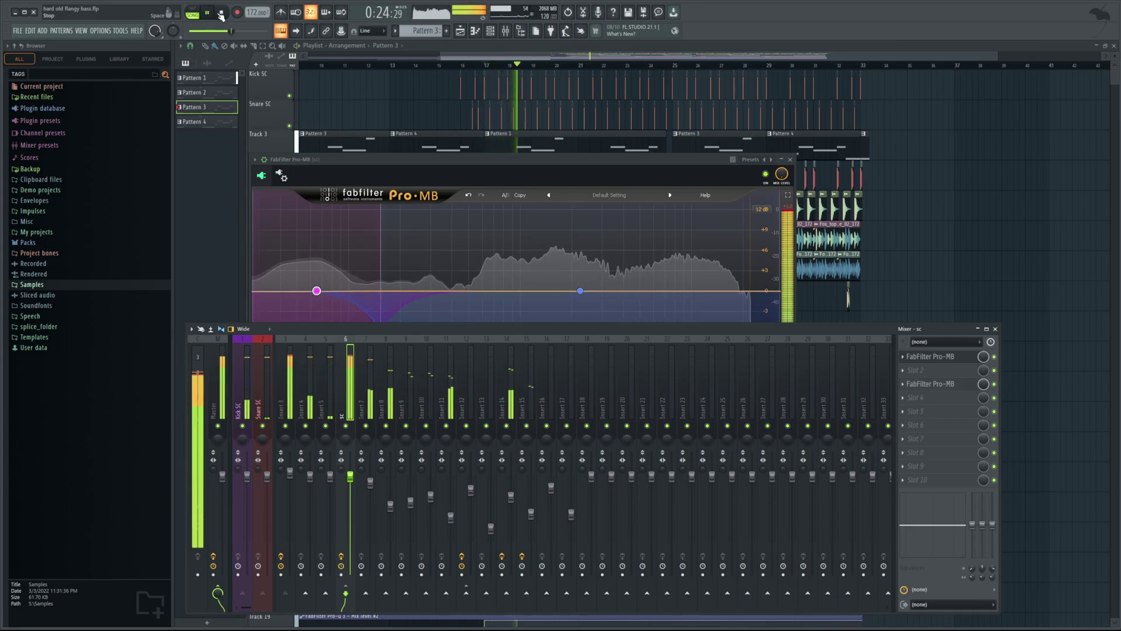
pyautogui.press('space')
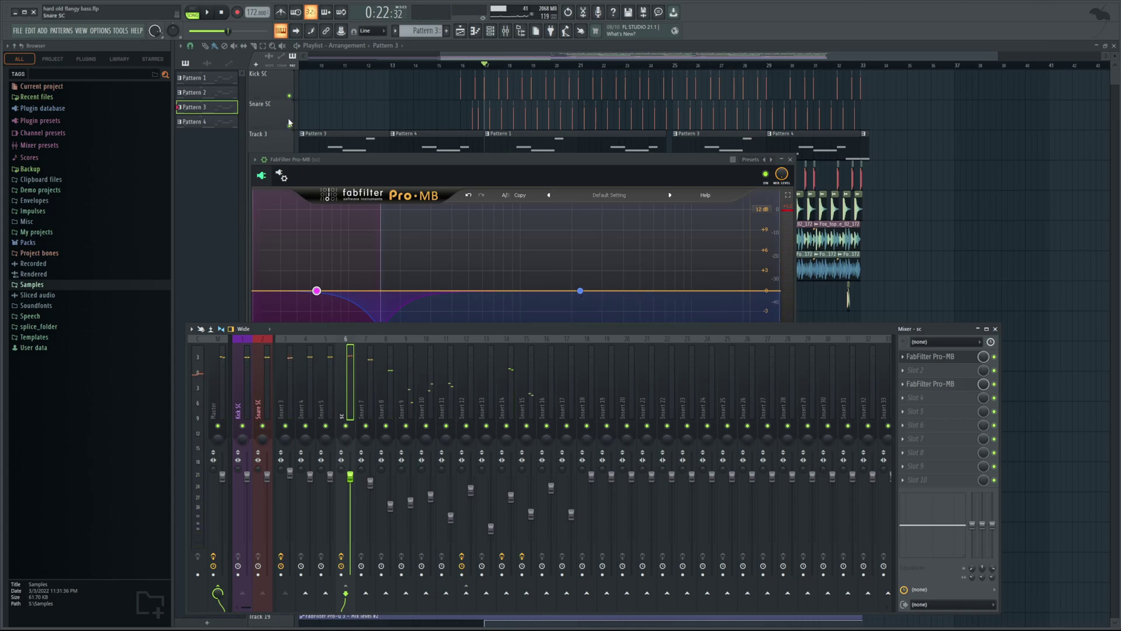
pyautogui.press('F12')
pyautogui.hscroll(-1, 514, 62)
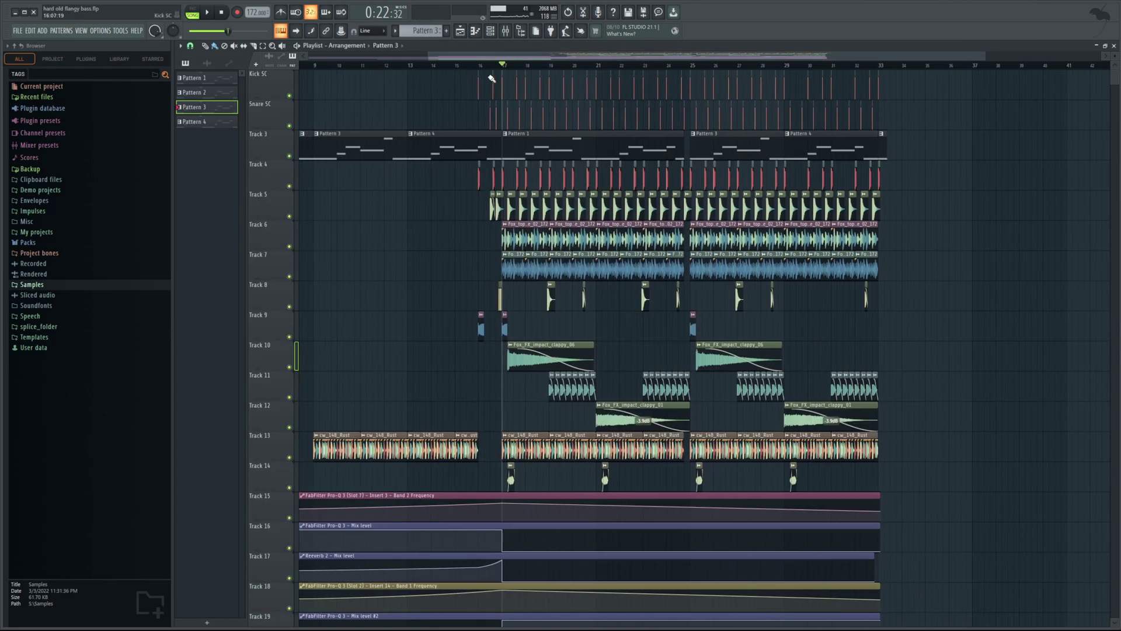
# Show Insert 3's chain, from Gain Reduction through Fruity Reeverb 2, in the mixer
pyautogui.moveTo(500, 58); pyautogui.dragTo(471, 64)
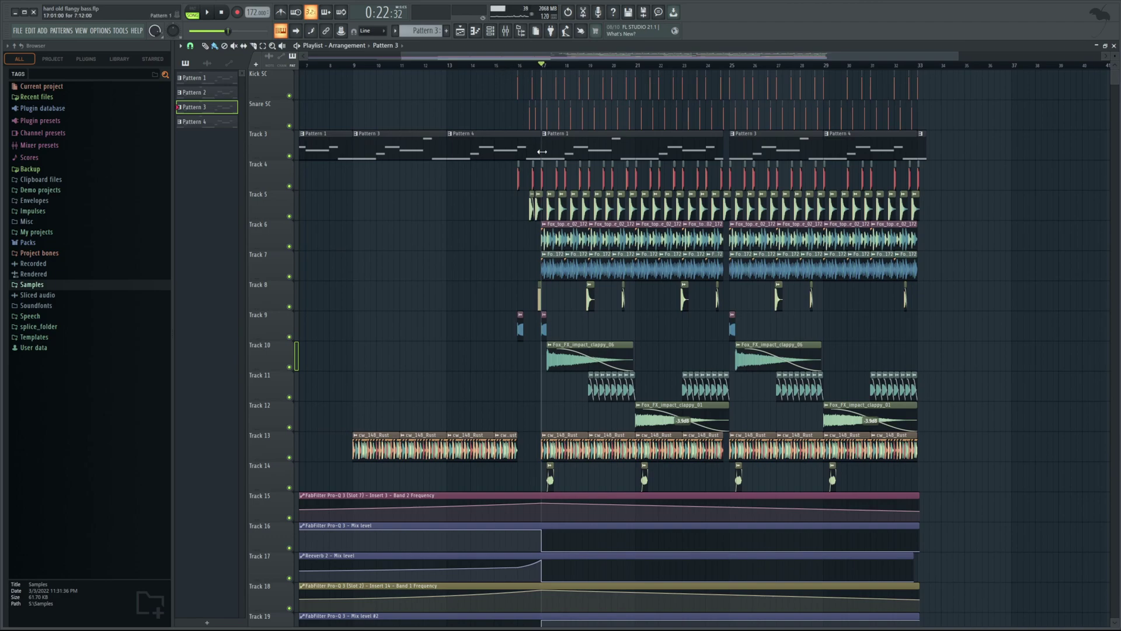
pyautogui.click(506, 31)
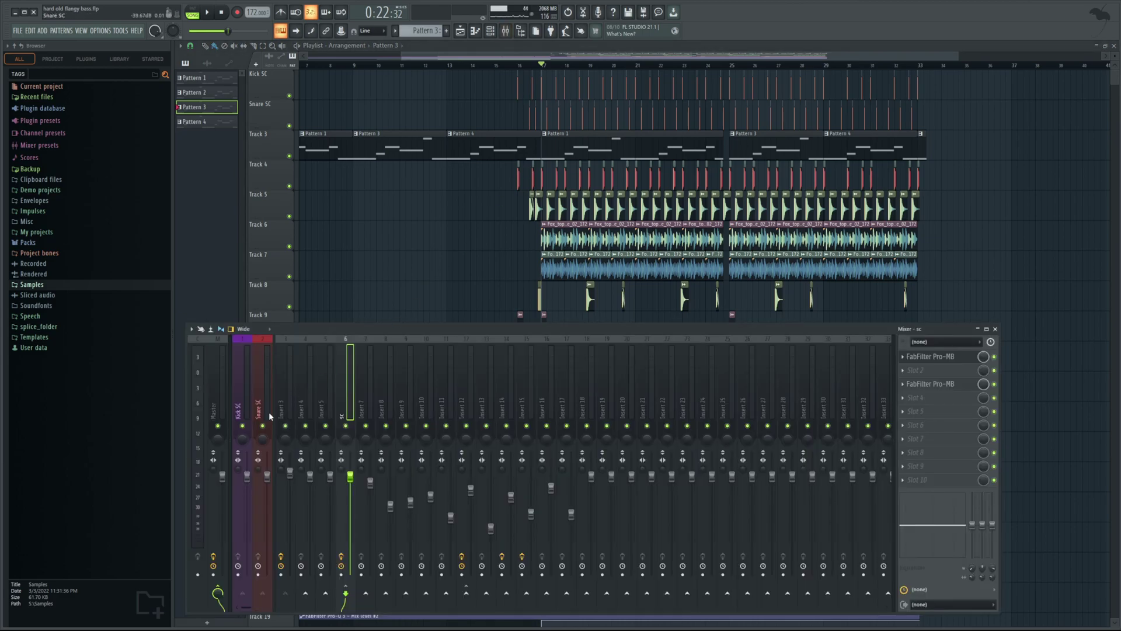
pyautogui.click(281, 412)
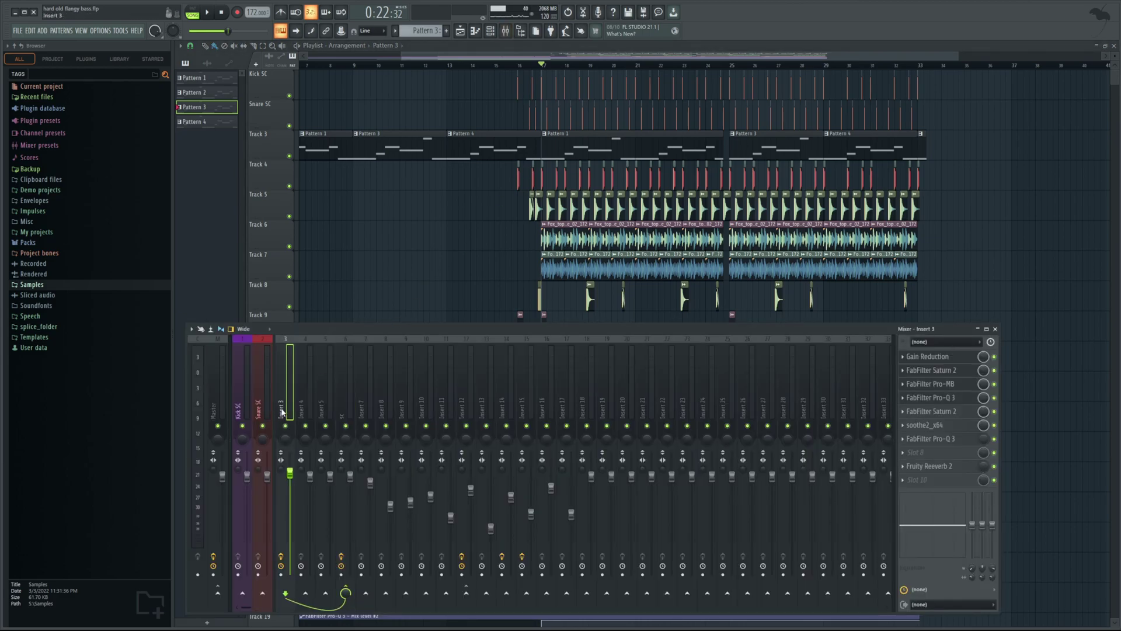